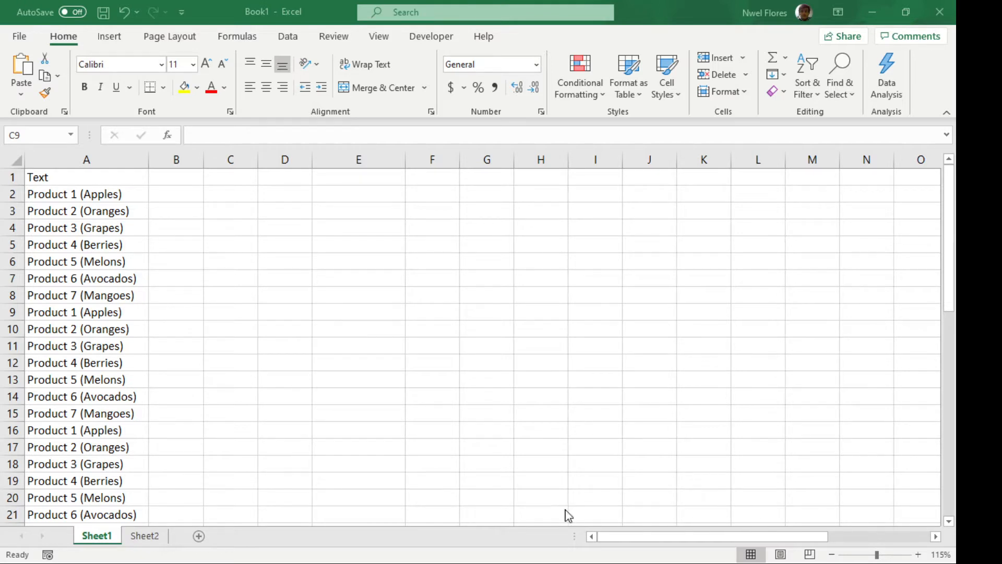
pyautogui.click(248, 311)
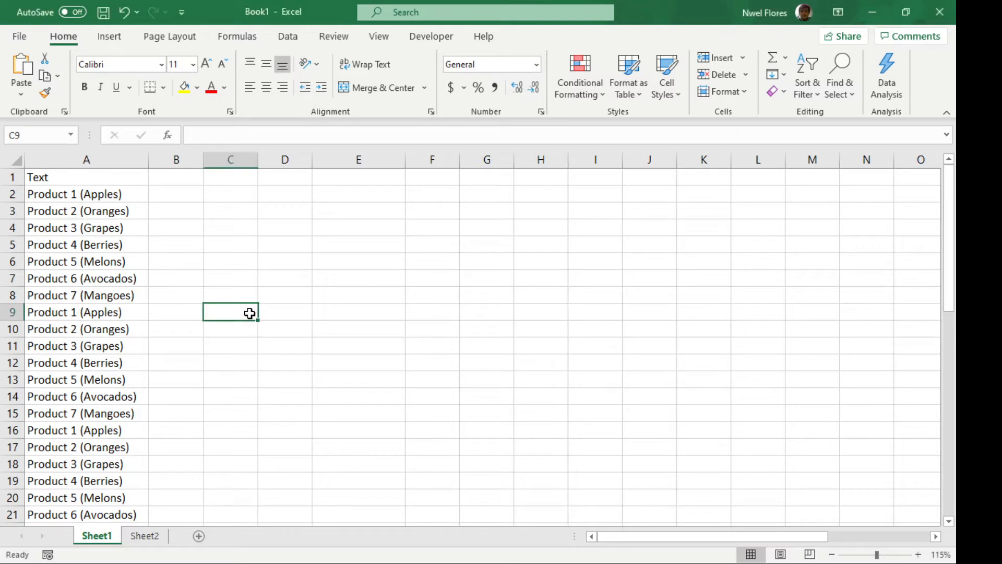
pyautogui.click(157, 265)
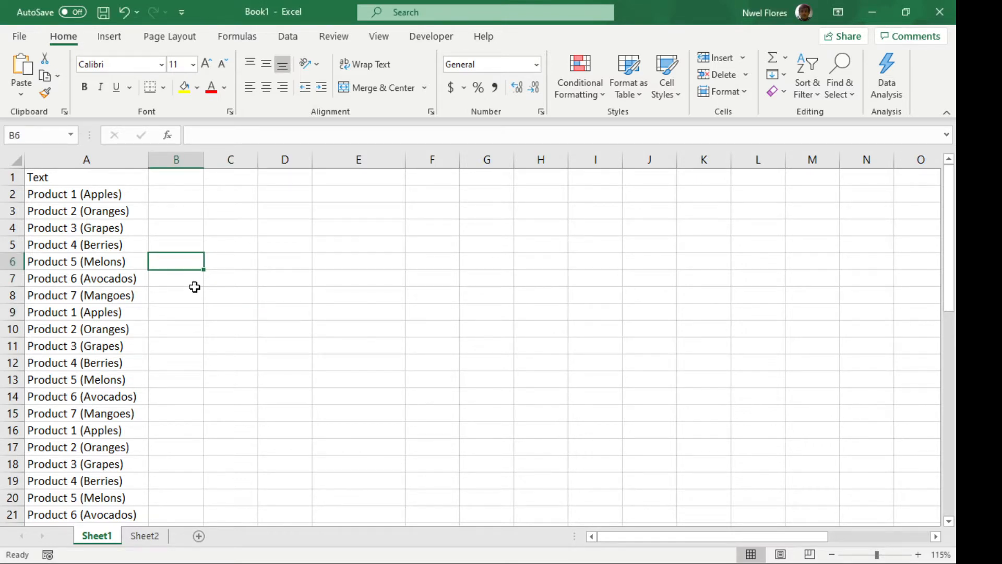
pyautogui.click(120, 194)
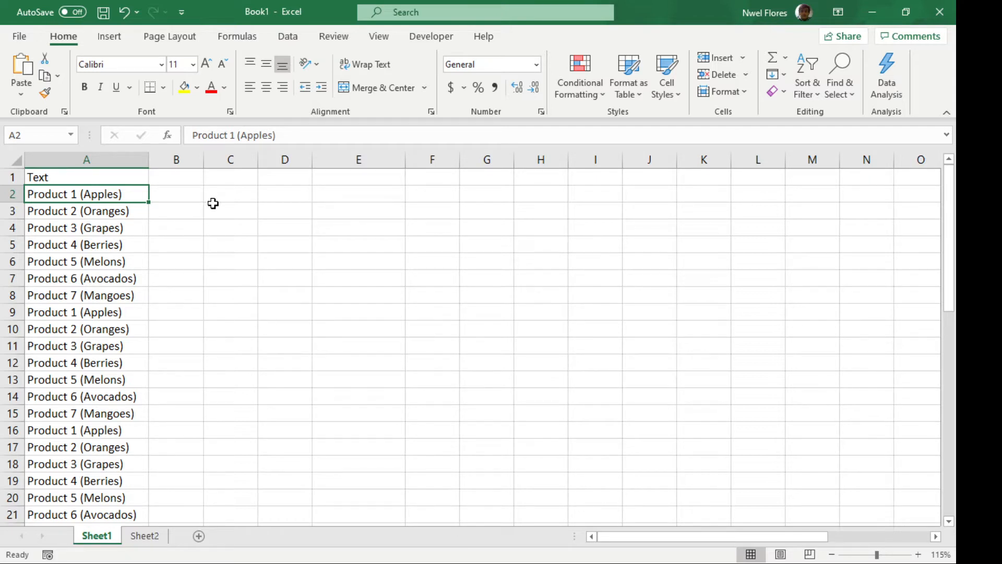
# Enter the header "Formula" in cell C1
pyautogui.click(234, 180)
pyautogui.write('Formula')
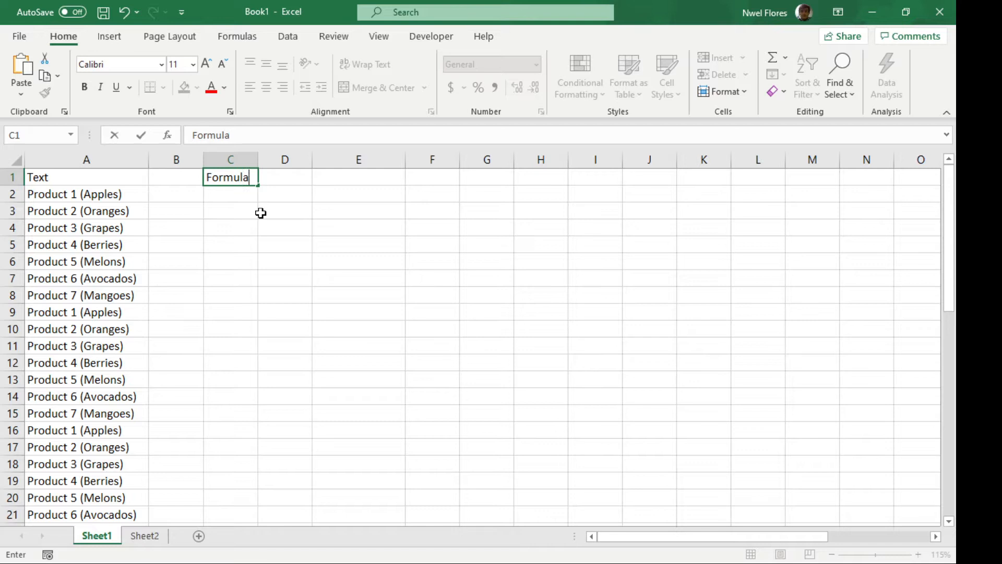
pyautogui.press('Return')
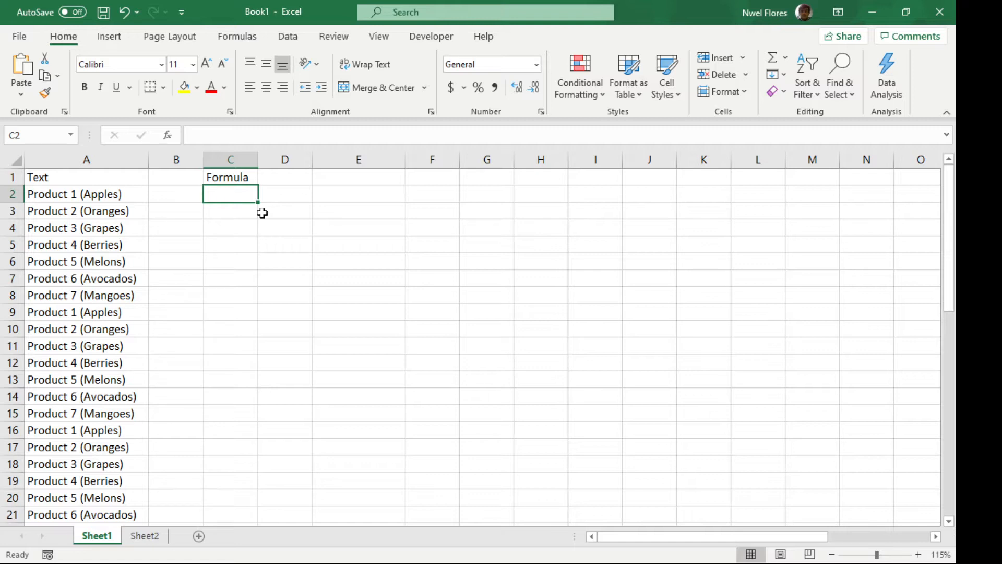
# Start a MID formula in cell C2 with A2 as its text argument
pyautogui.write('=mid')
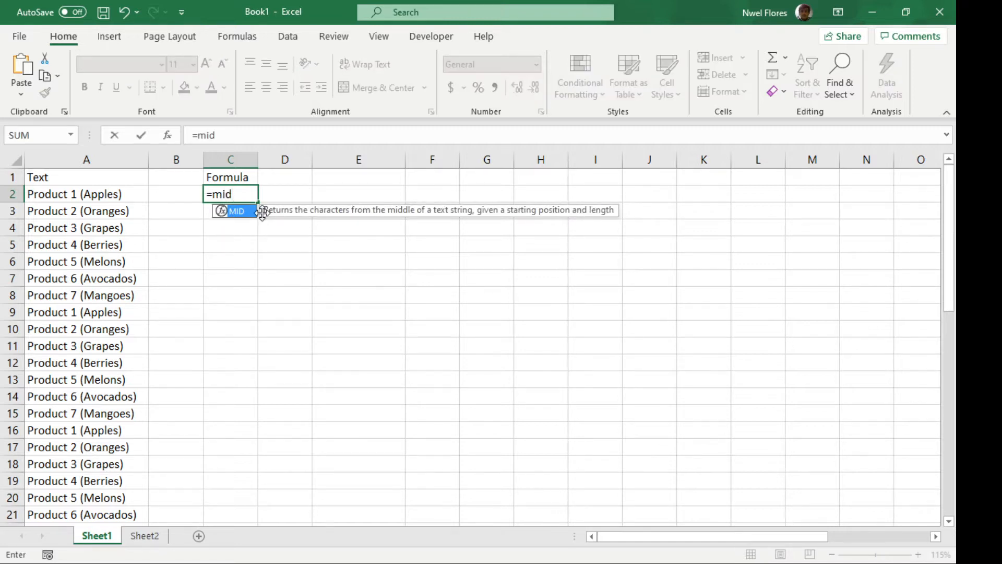
pyautogui.write('(')
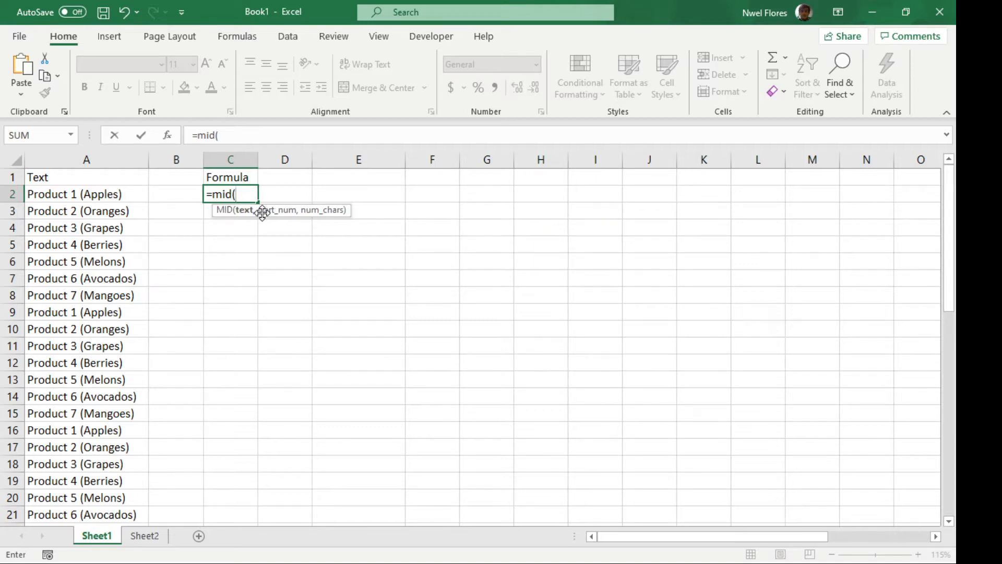
pyautogui.click(114, 194)
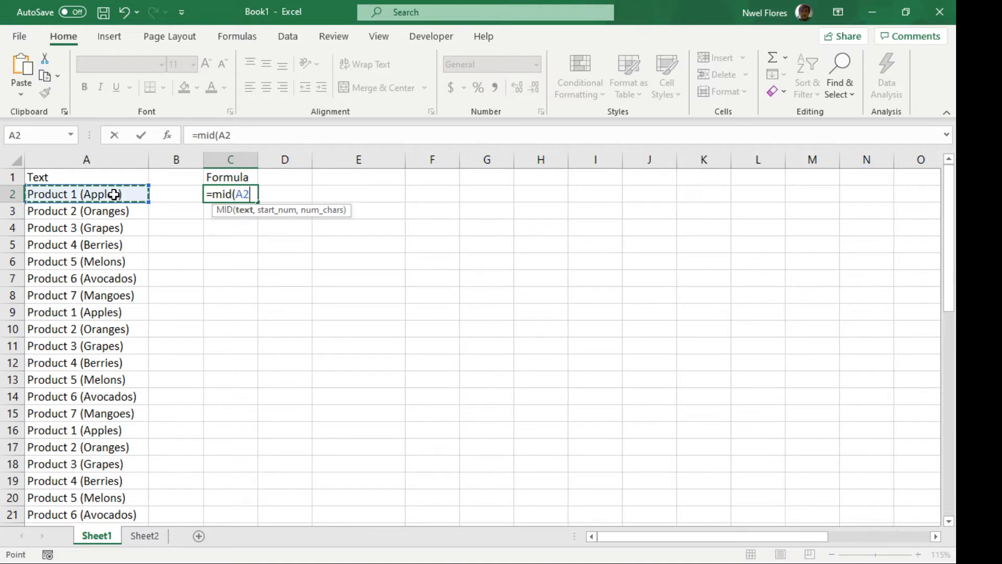
pyautogui.write(', se')
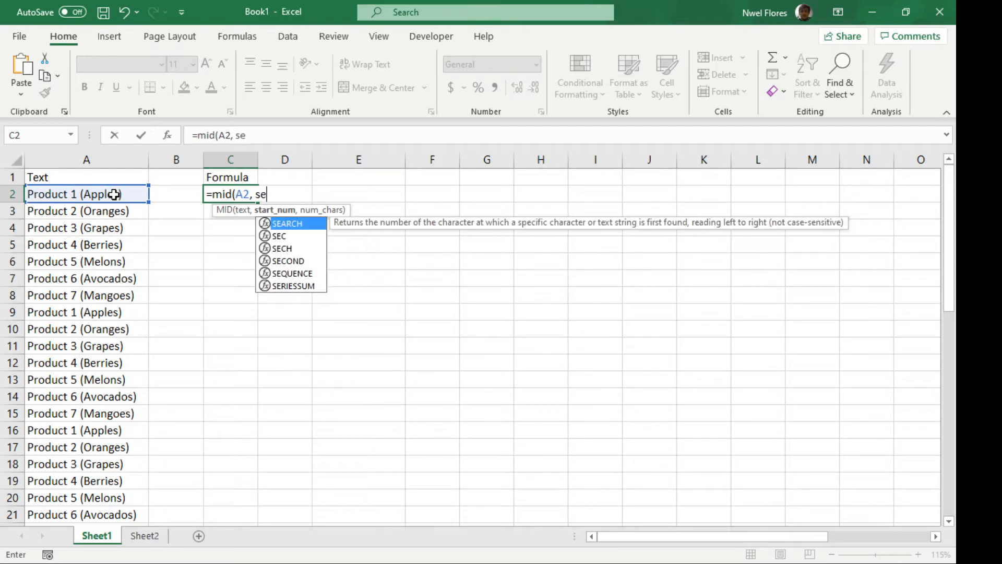
pyautogui.write('arch')
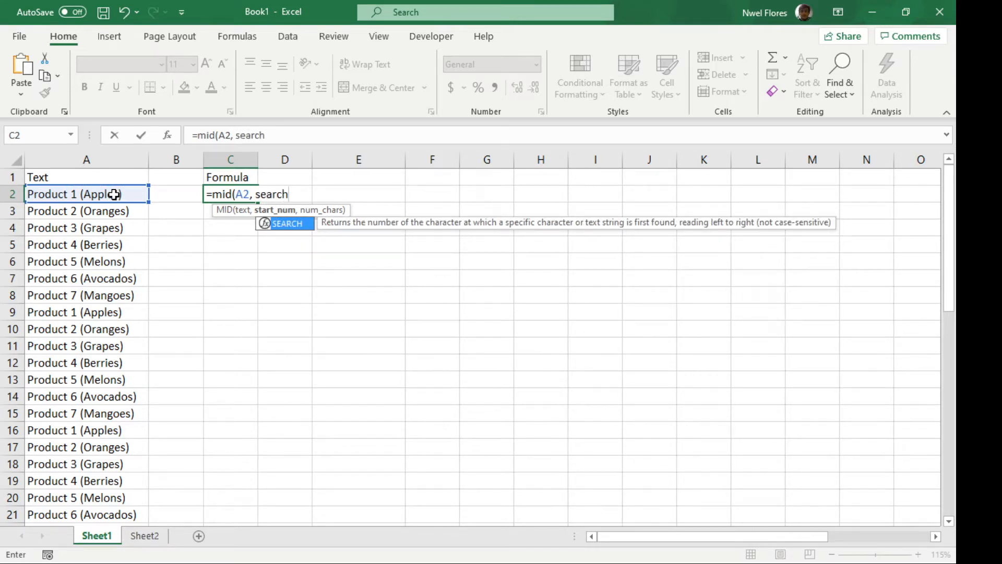
pyautogui.write('(')
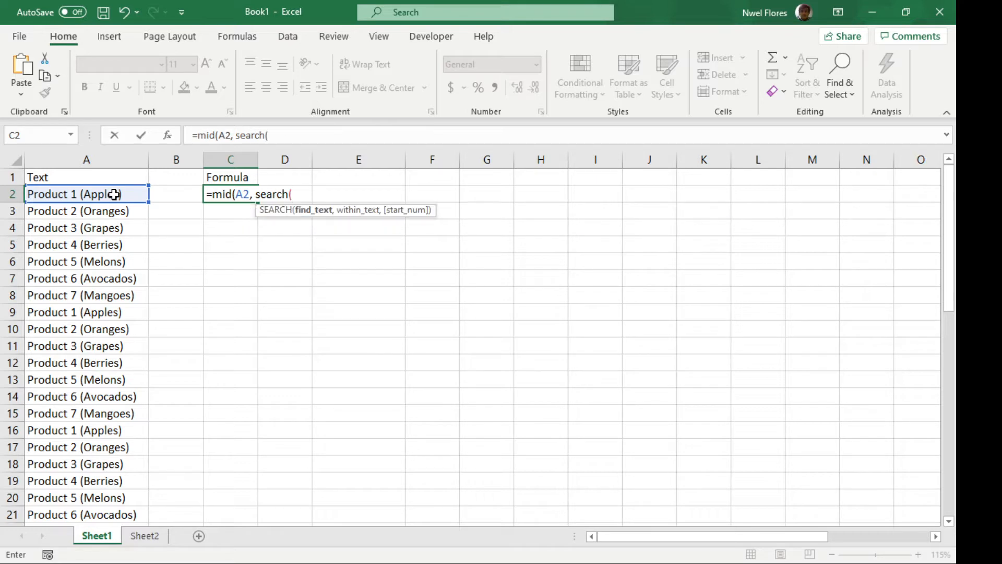
pyautogui.write('"(",')
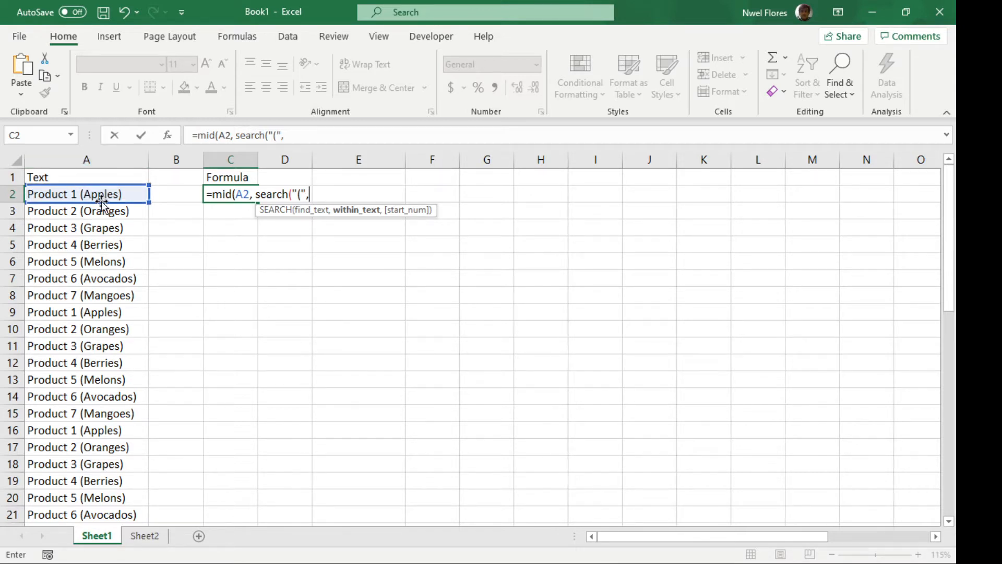
# Add SEARCH("(",A2)+1 as the start-number argument of the MID formula in C2
pyautogui.click(86, 194)
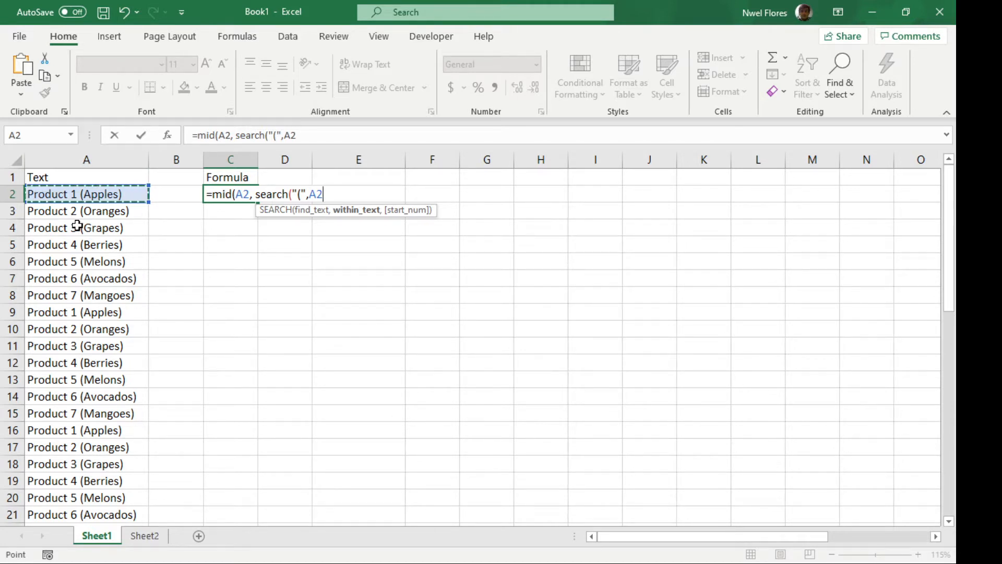
pyautogui.write(')')
pyautogui.write('+1')
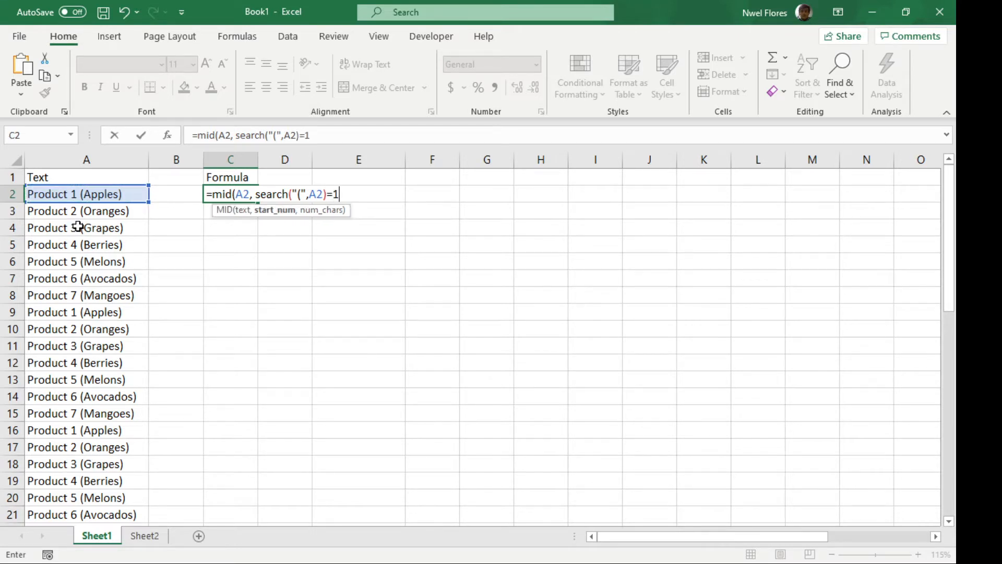
pyautogui.press('BackSpace')
pyautogui.write('1,')
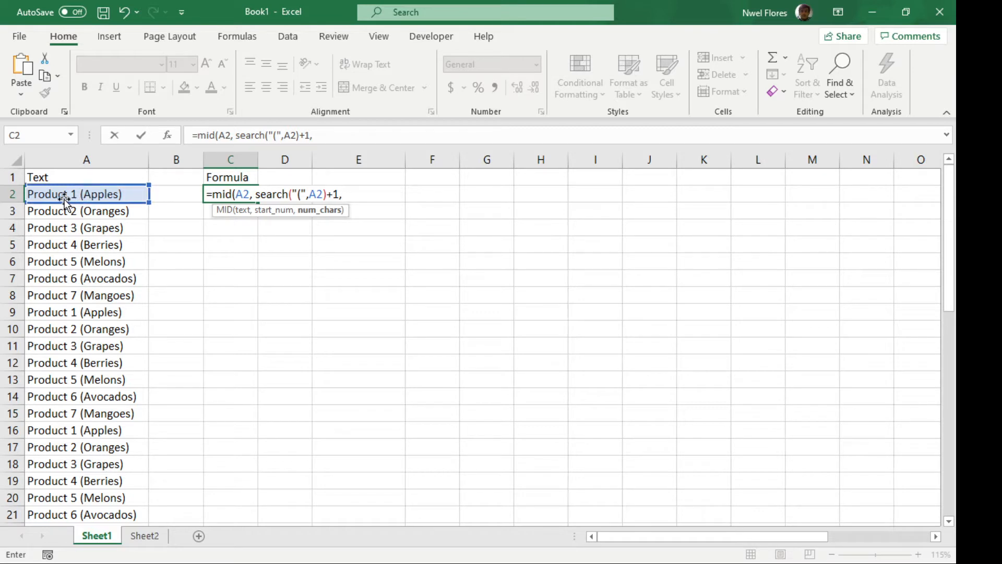
pyautogui.click(302, 194)
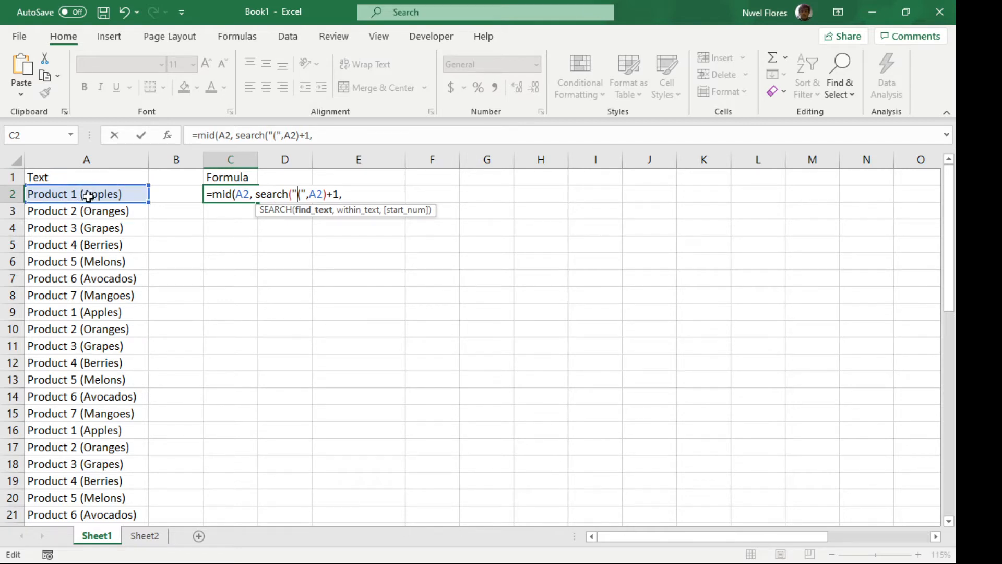
pyautogui.click(337, 137)
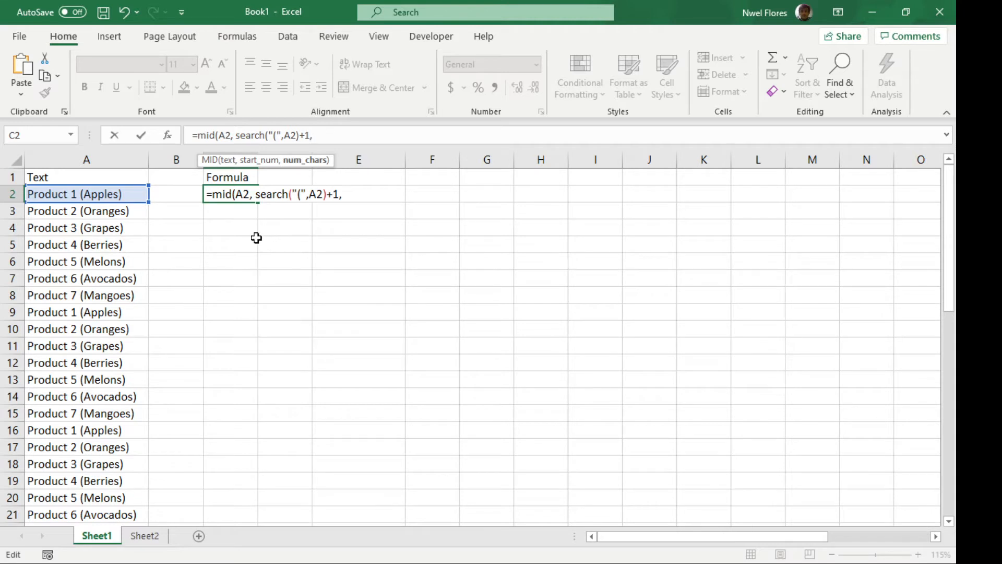
# Begin the character-count argument of the MID formula with a SEARCH for ")" within A2
pyautogui.write('search')
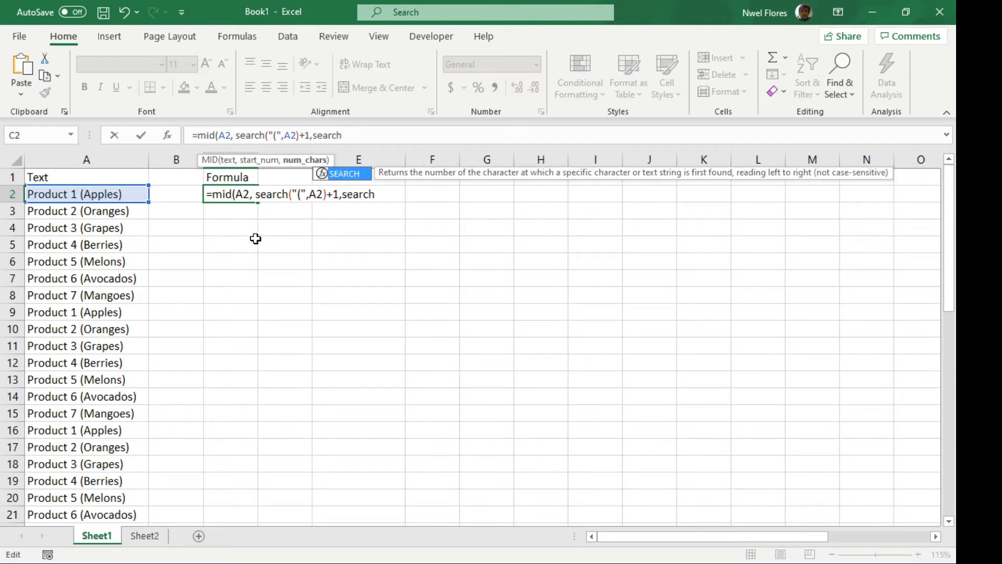
pyautogui.write('("')
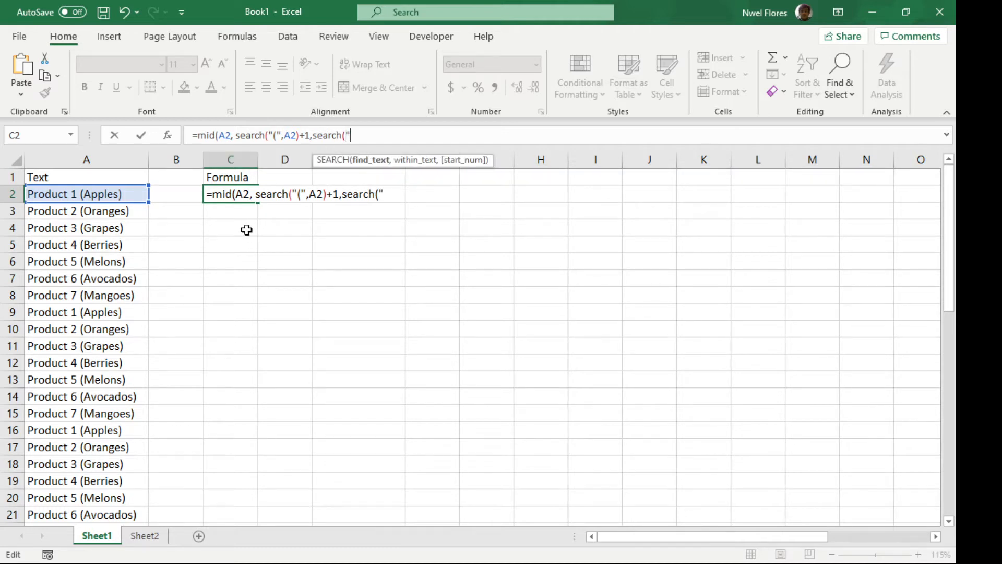
pyautogui.write(')",')
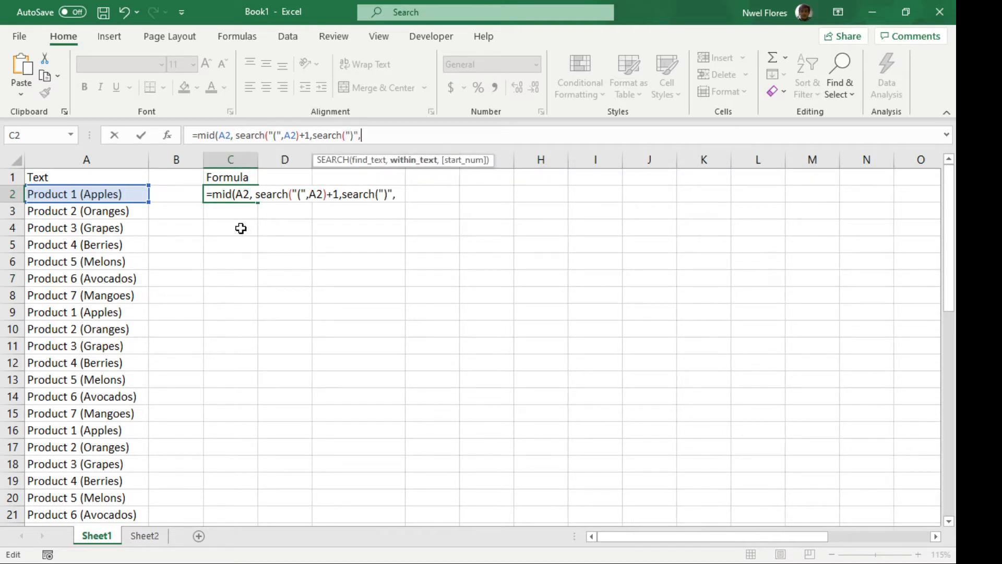
pyautogui.click(115, 195)
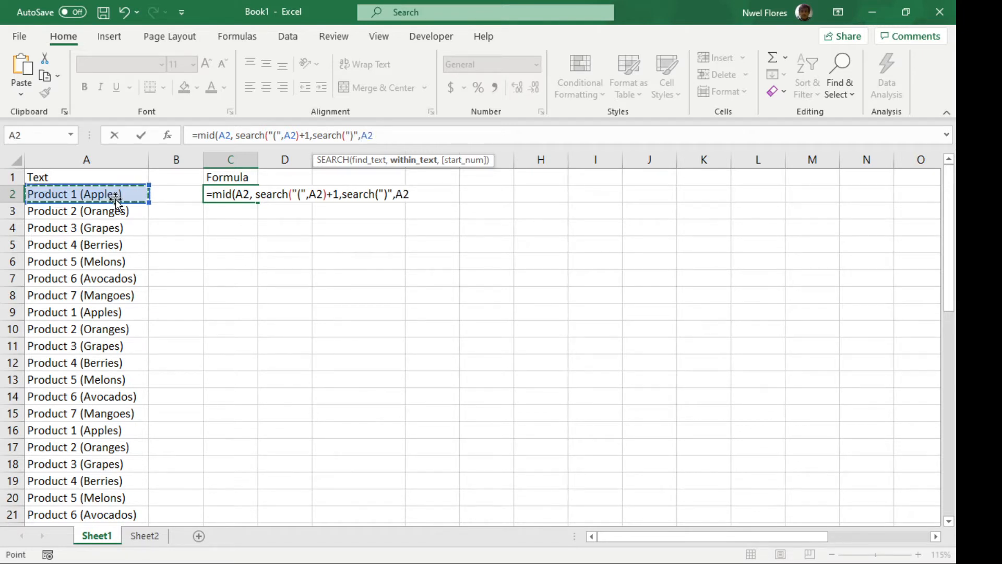
# Subtract SEARCH("(",A2) and 1 in the character-count argument, and complete the MID formula in C2
pyautogui.write(')-sea')
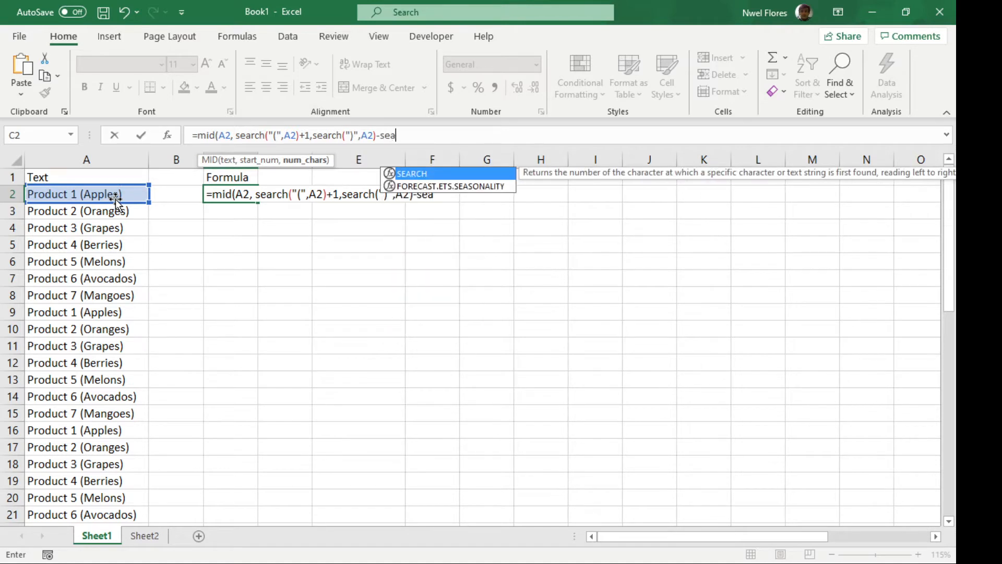
pyautogui.write('rch')
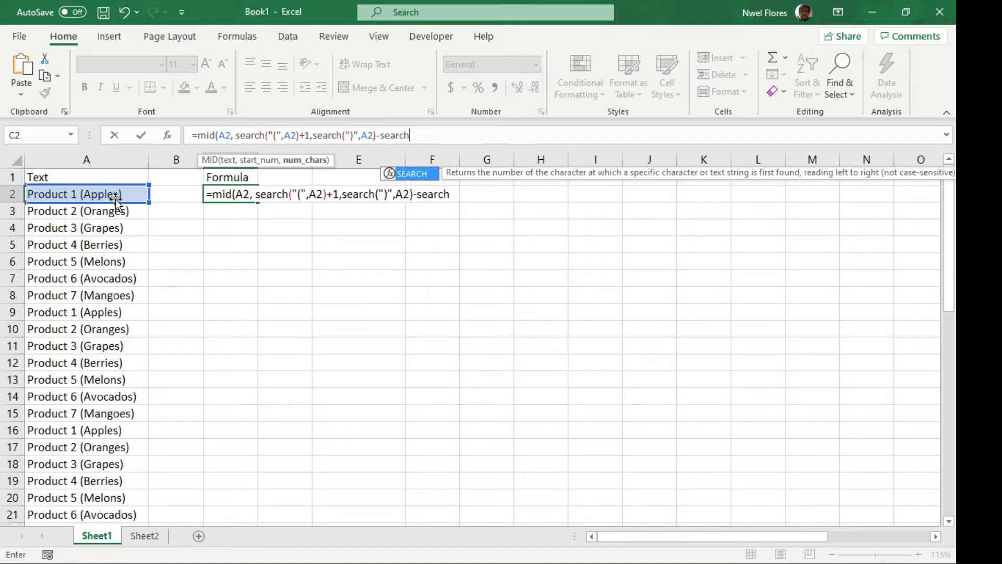
pyautogui.write('(')
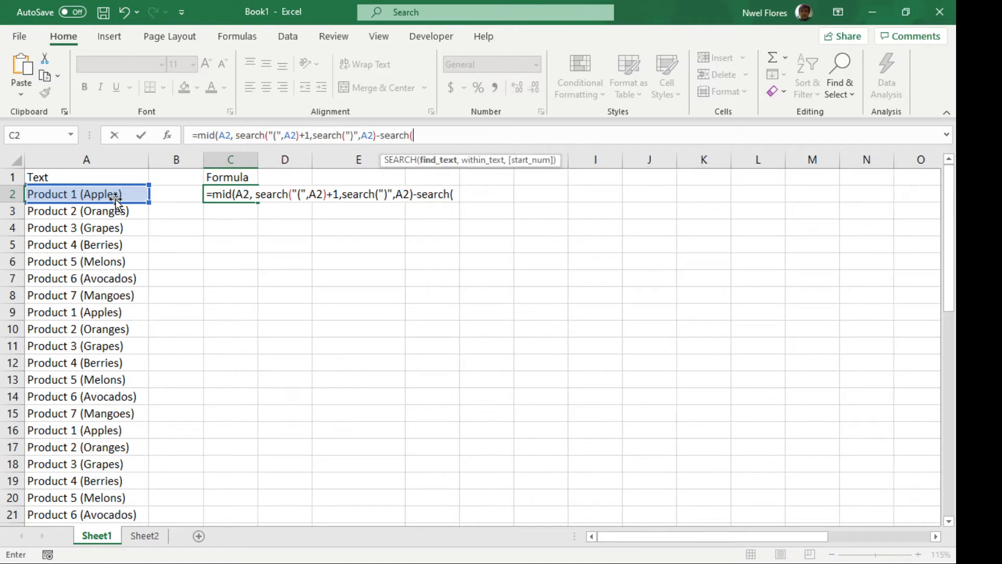
pyautogui.write('"(",')
pyautogui.click(104, 195)
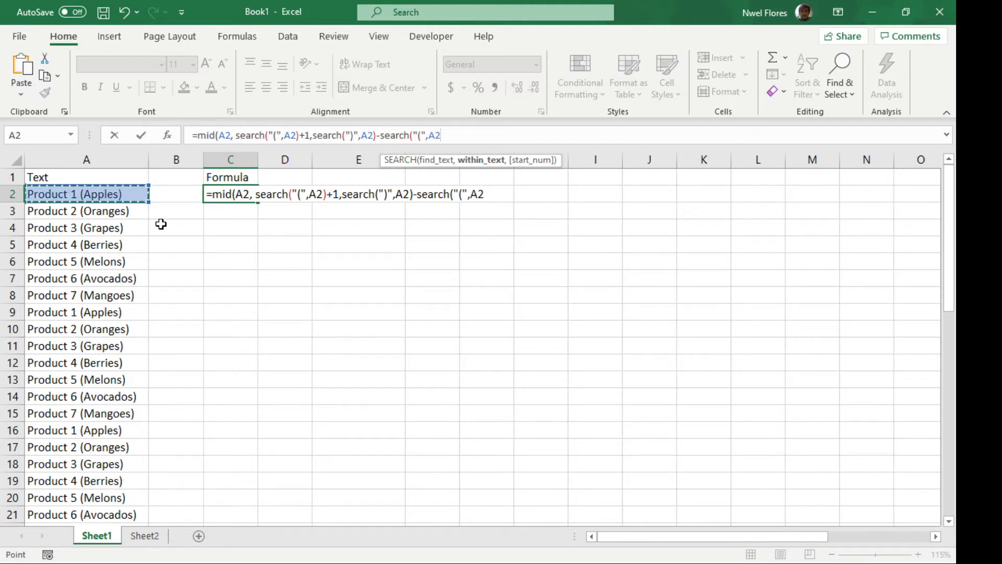
pyautogui.write(')')
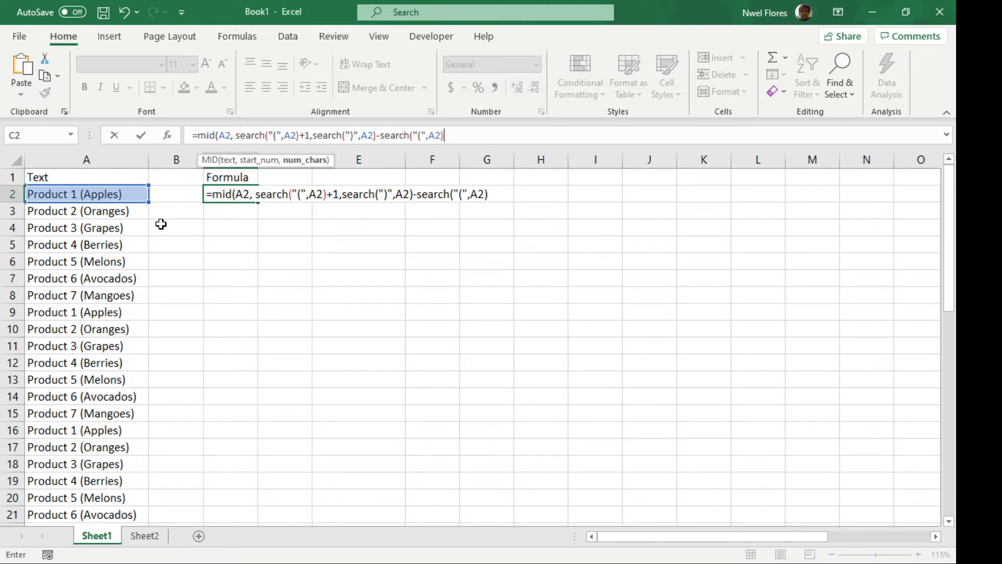
pyautogui.write('-1)')
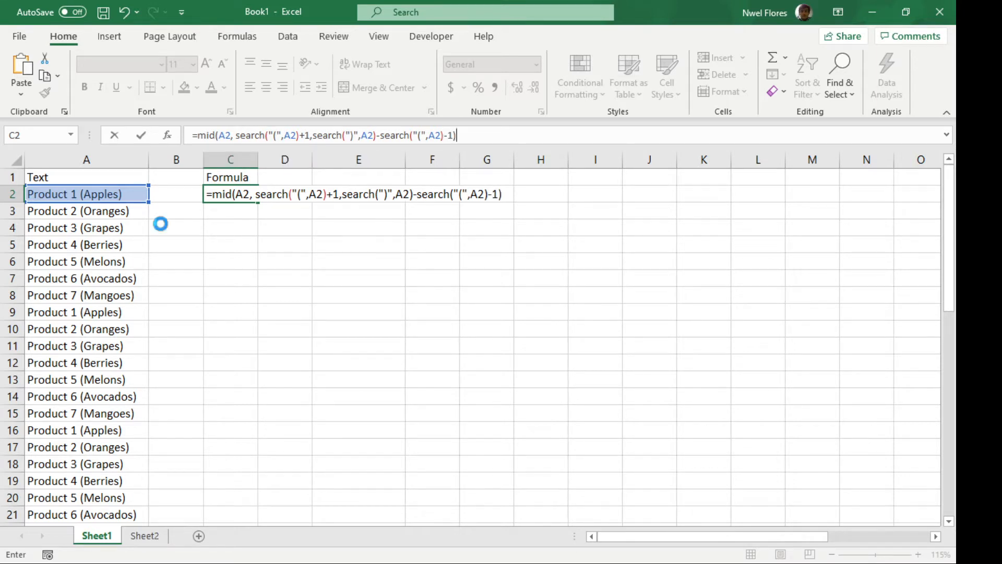
pyautogui.press('Return')
pyautogui.press('Up')
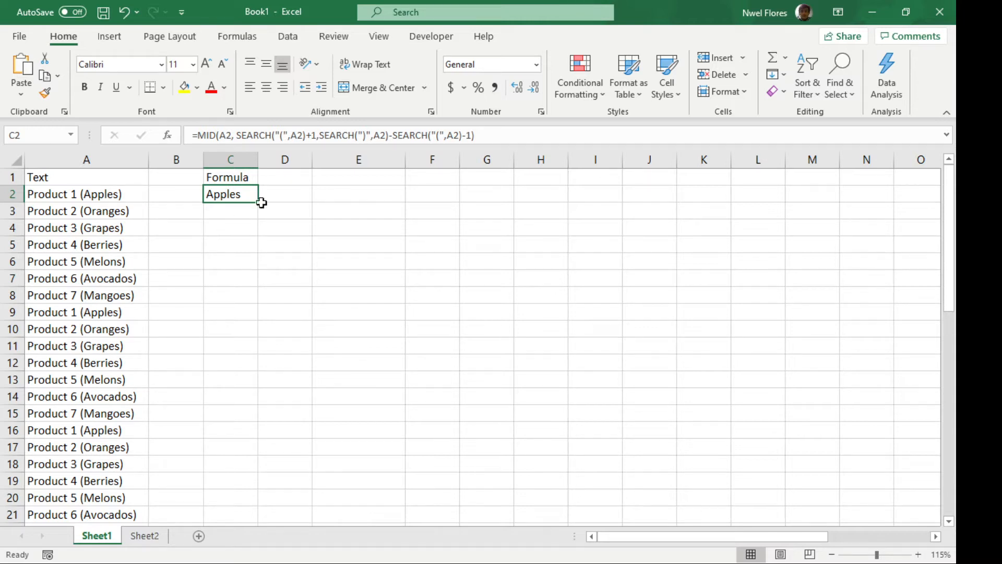
# Copy the MID formula from C2 down column C through row 22, alongside the product list
pyautogui.hotkey('ctrl', 'c')
pyautogui.hotkey('ctrl', 'Left')
pyautogui.hotkey('ctrl', 'Down')
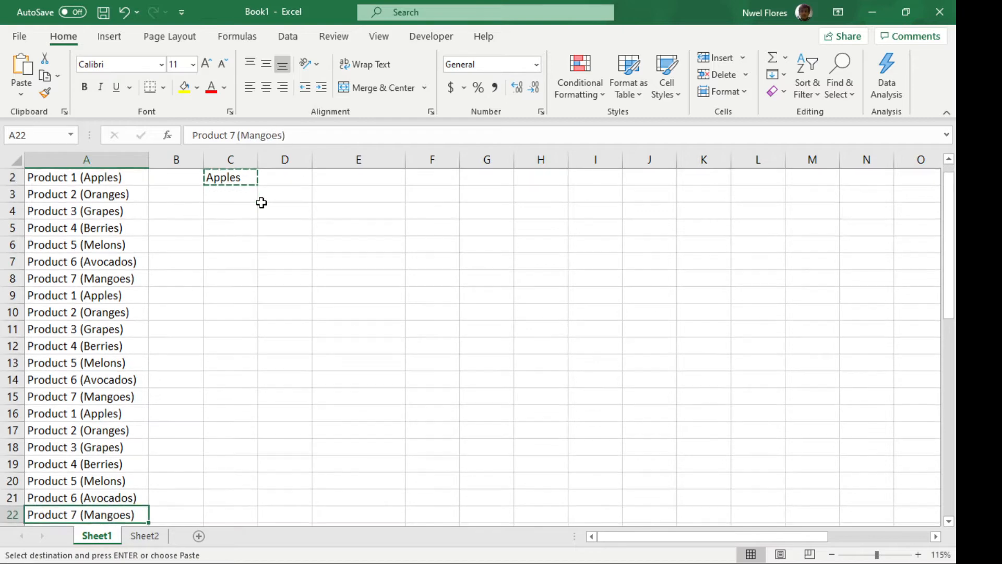
pyautogui.press('Right')
pyautogui.press('Right')
pyautogui.hotkey('ctrl', 'shift', 'Up')
pyautogui.press('Return')
pyautogui.hotkey('ctrl', 'Up')
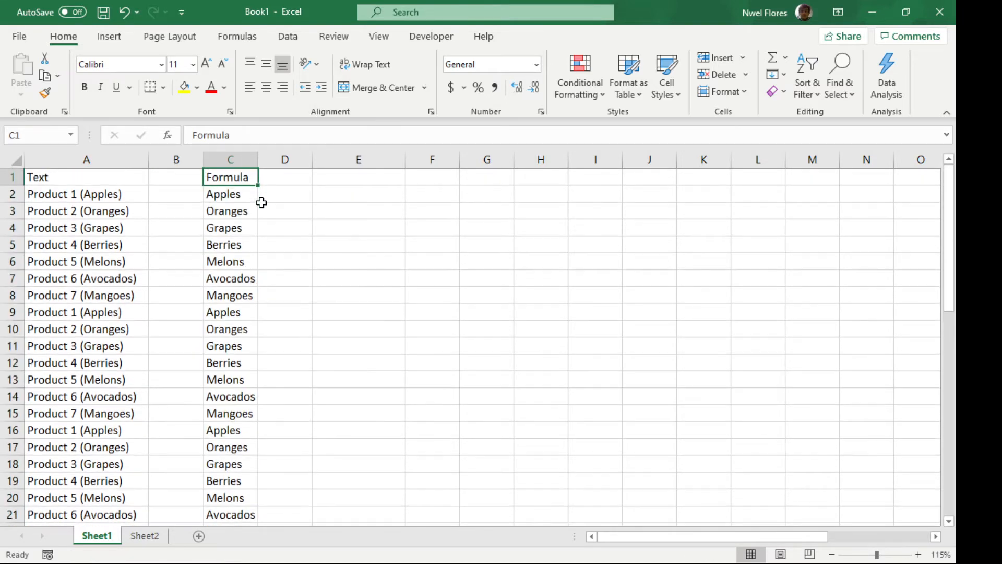
pyautogui.press('Down')
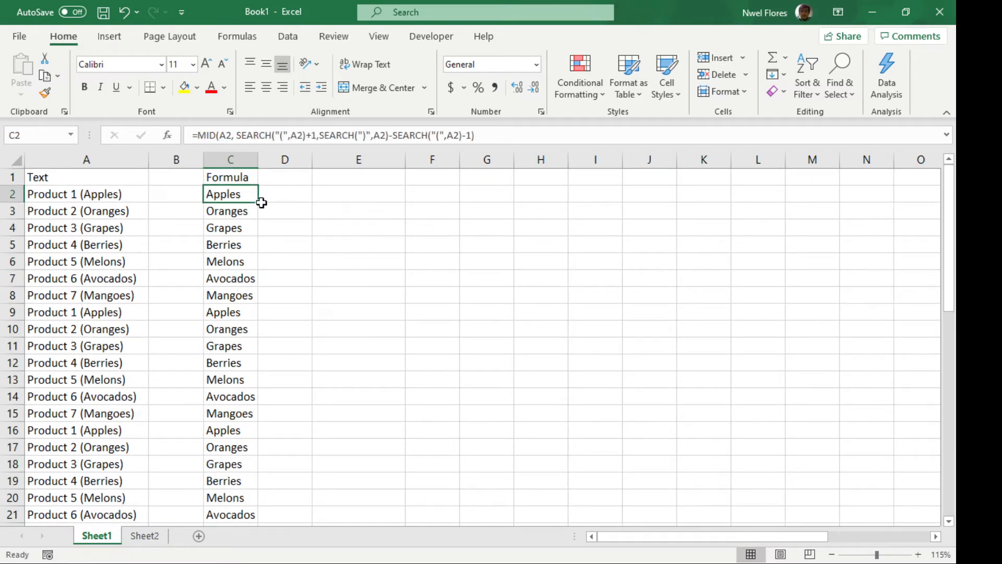
pyautogui.press('Up')
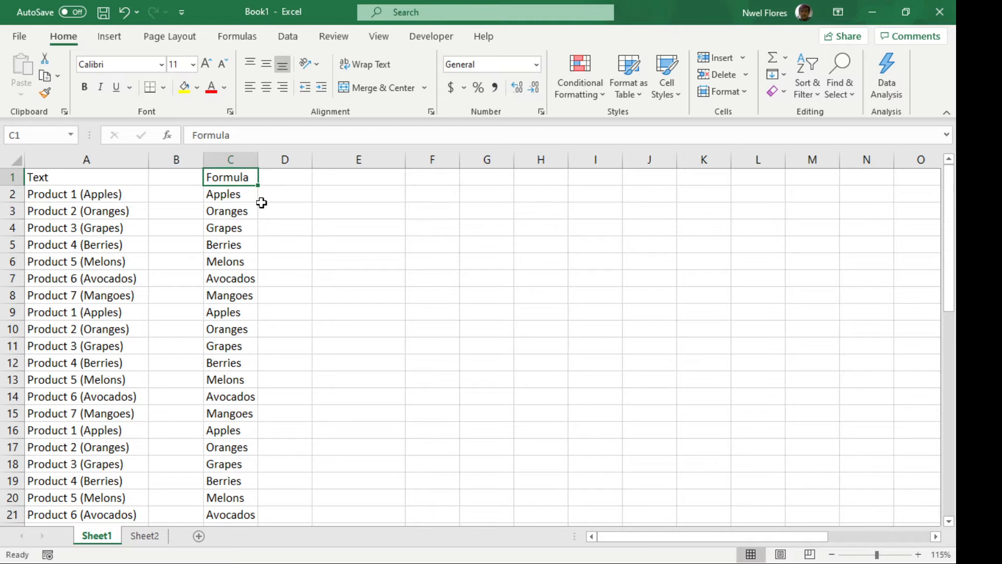
pyautogui.press('Down')
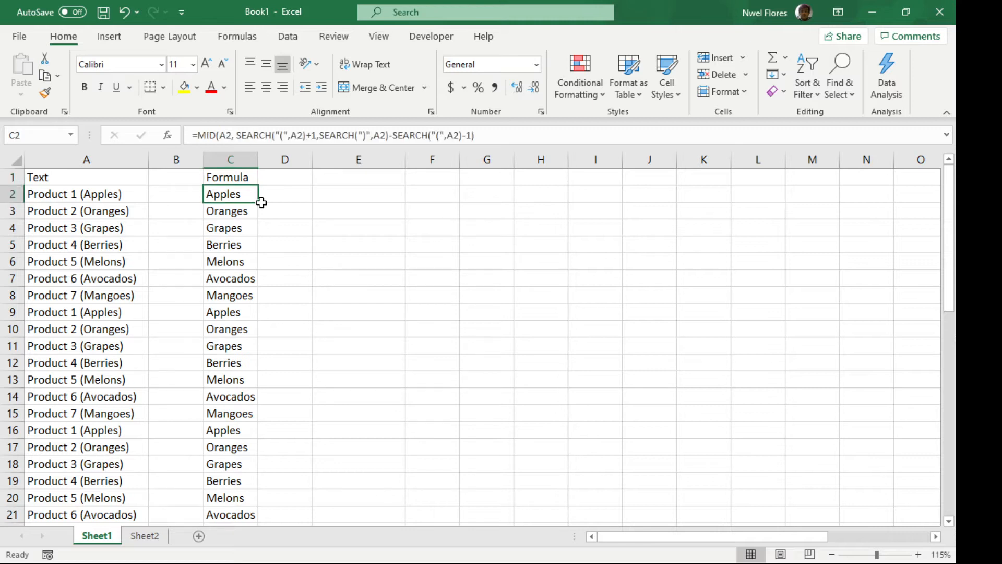
pyautogui.press('Right')
pyautogui.press('Left')
pyautogui.press('Left')
pyautogui.press('Left')
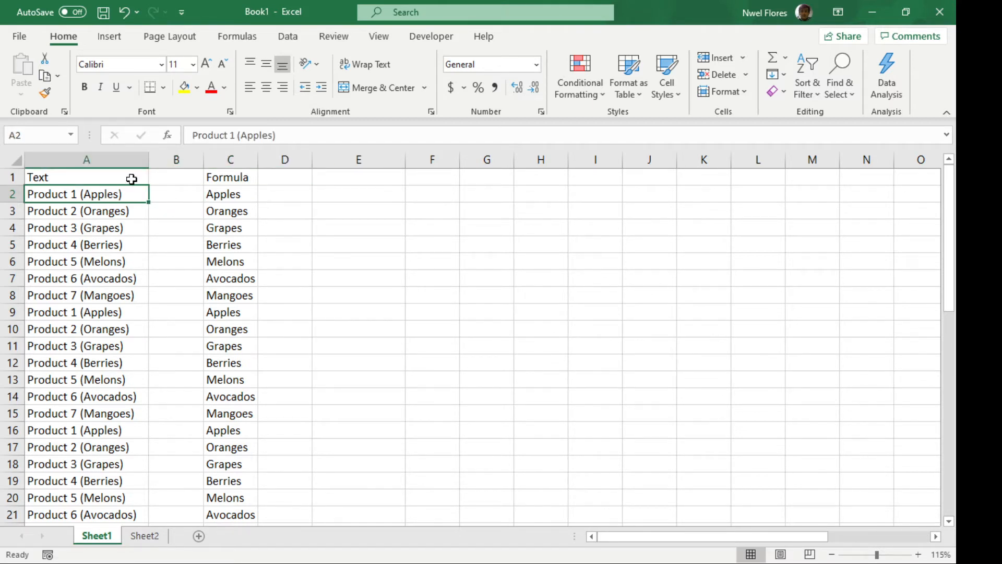
pyautogui.click(114, 176)
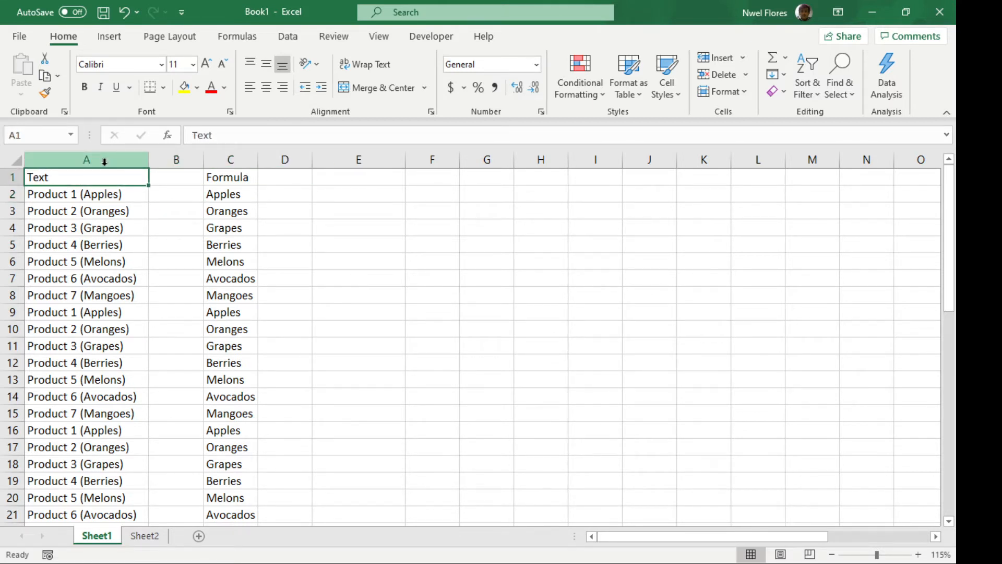
# Start Text to Columns on column A and choose Delimited as the data type
pyautogui.click(105, 160)
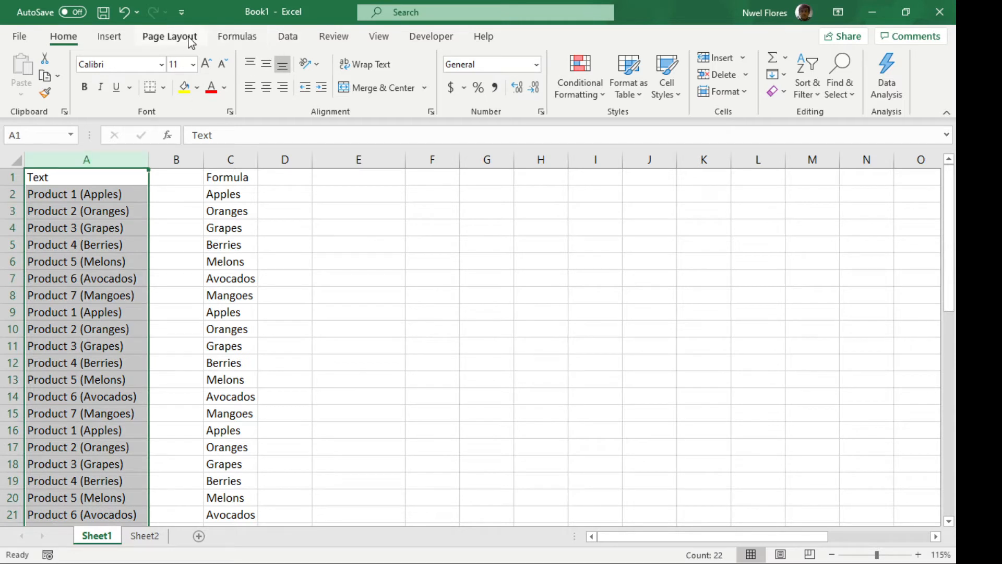
pyautogui.click(288, 41)
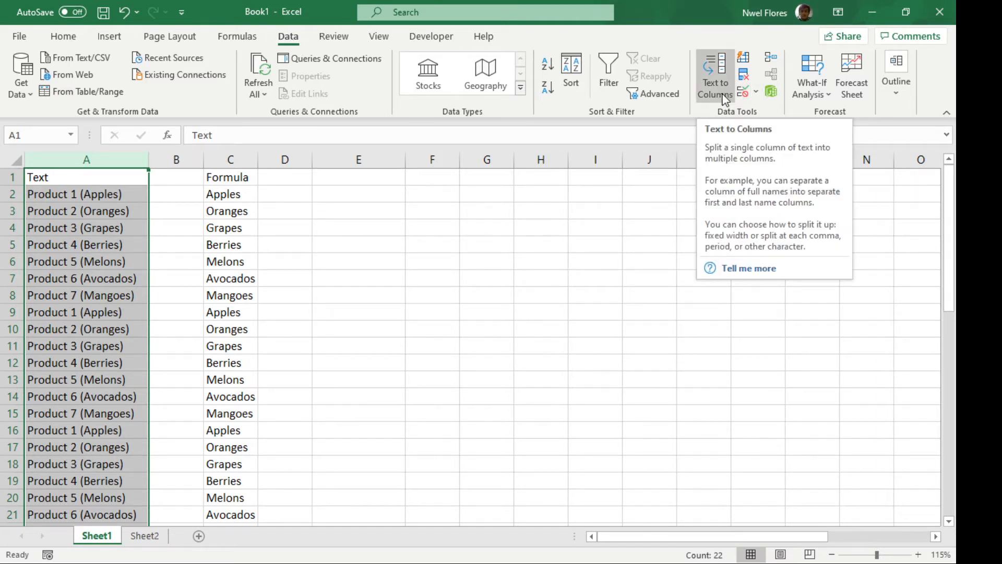
pyautogui.click(725, 100)
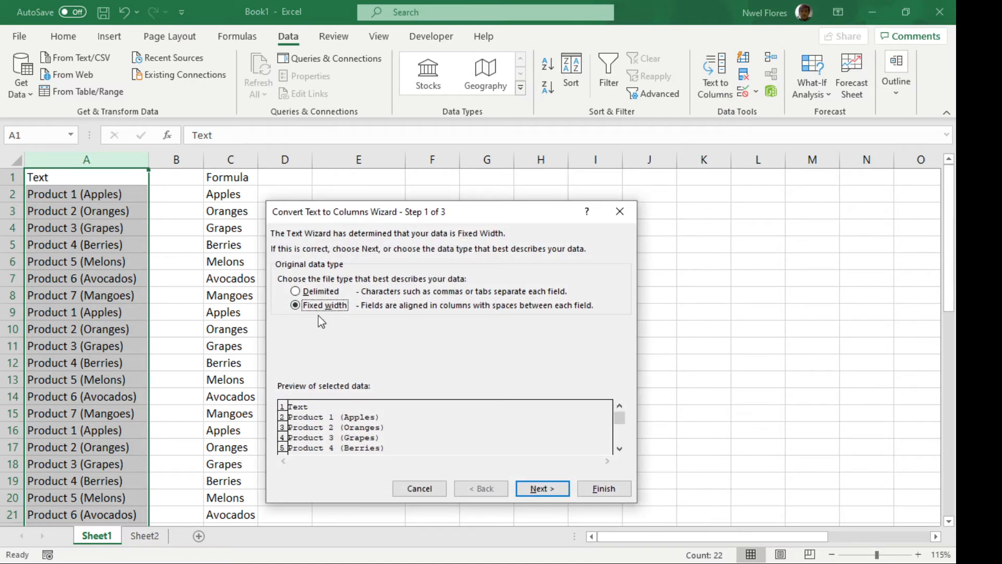
pyautogui.click(327, 293)
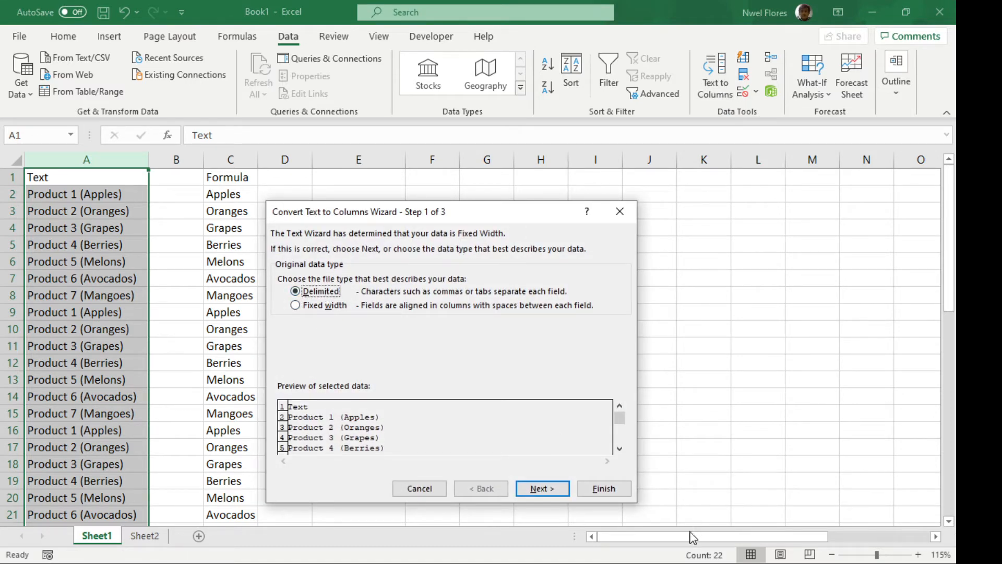
pyautogui.click(543, 488)
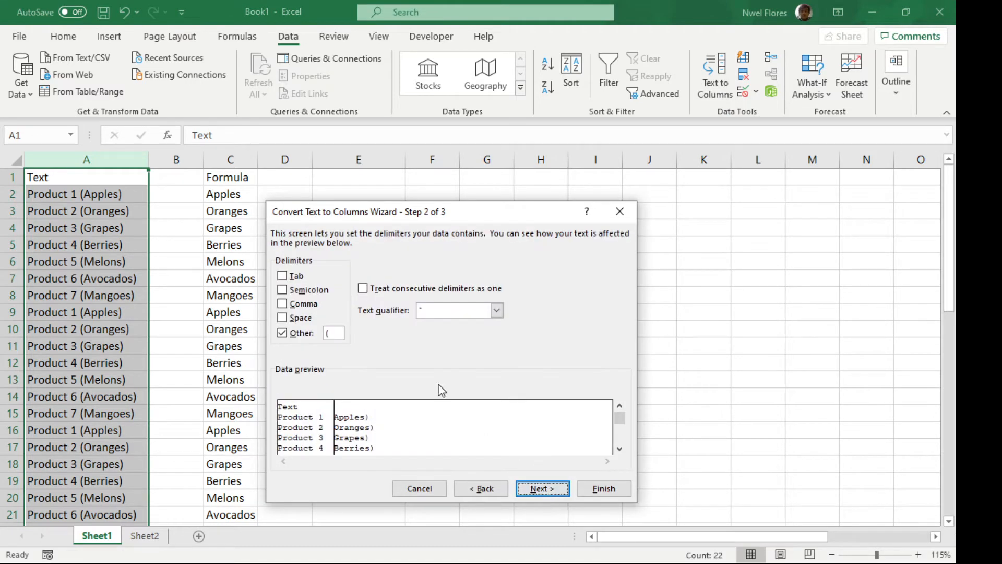
# Set the custom character "(" as the only delimiter for splitting the text
pyautogui.click(306, 336)
pyautogui.click(299, 276)
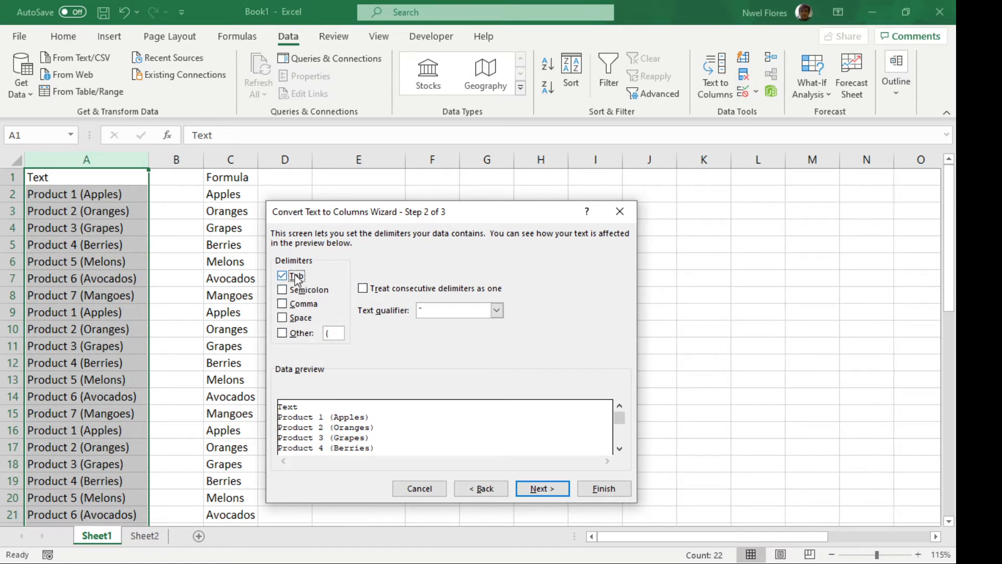
pyautogui.click(296, 279)
pyautogui.click(298, 336)
# Set the destination of the split text to cell E1 and finish the Text to Columns conversion
pyautogui.click(558, 494)
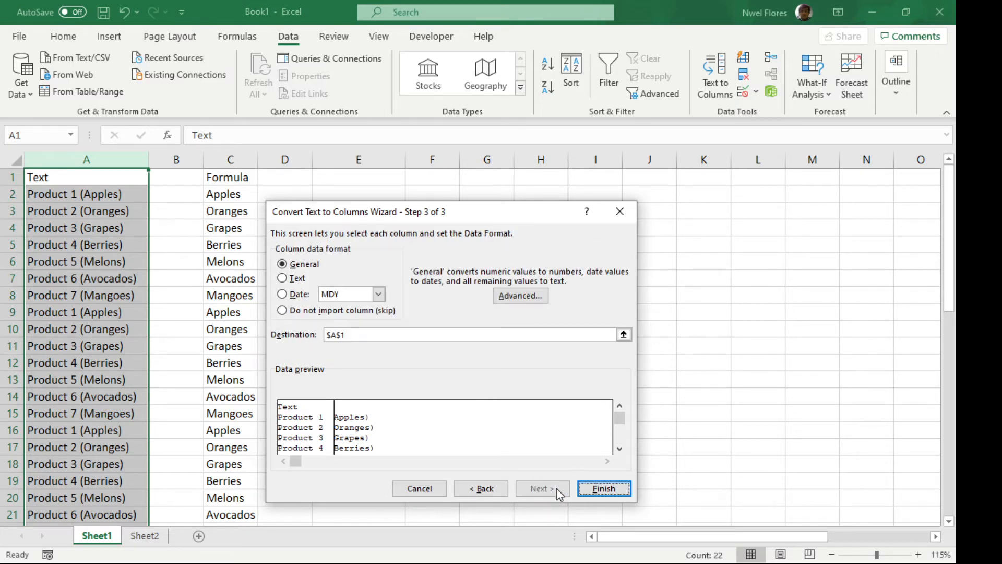
pyautogui.click(353, 334)
pyautogui.moveTo(423, 213); pyautogui.dragTo(478, 228)
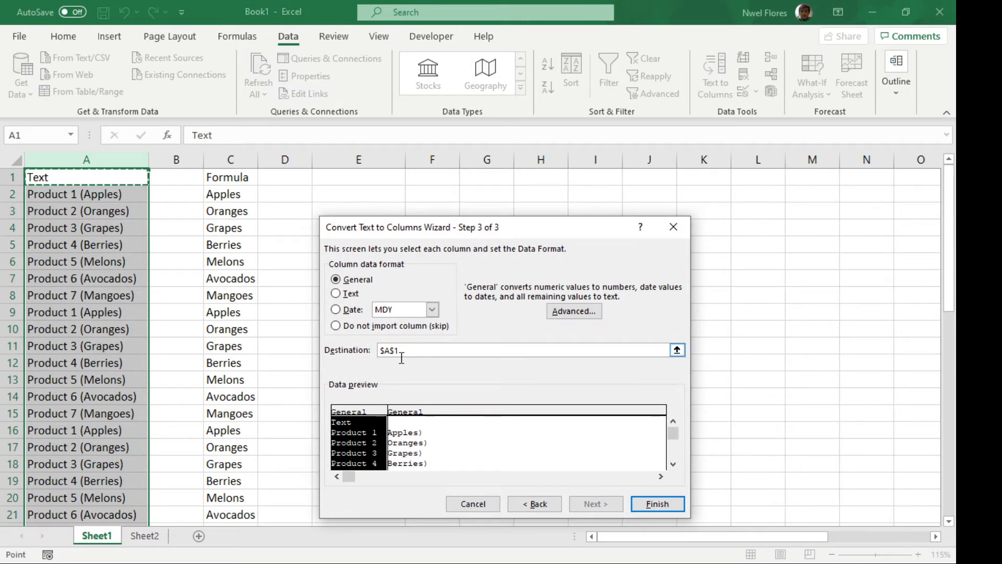
pyautogui.moveTo(402, 350); pyautogui.dragTo(363, 355)
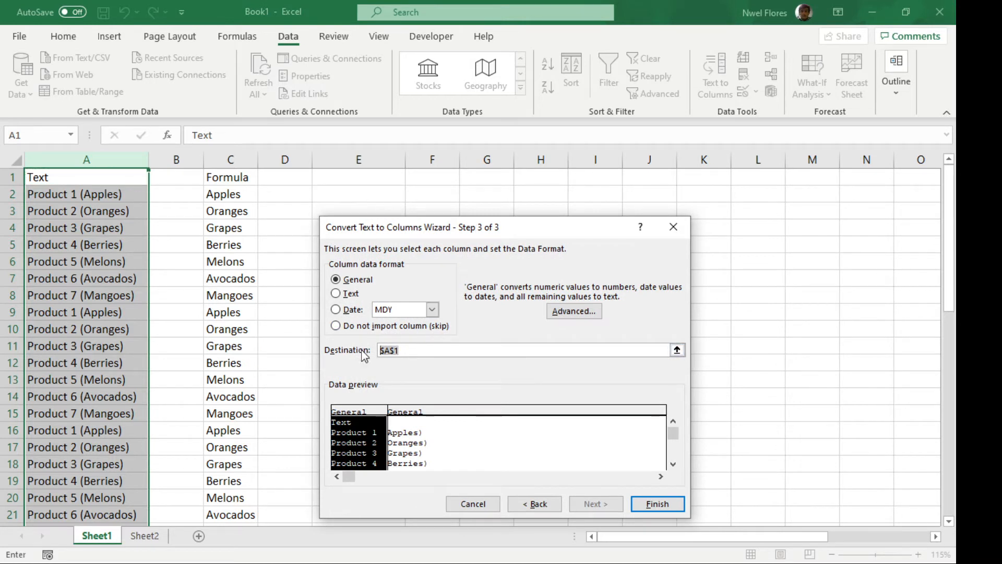
pyautogui.click(343, 179)
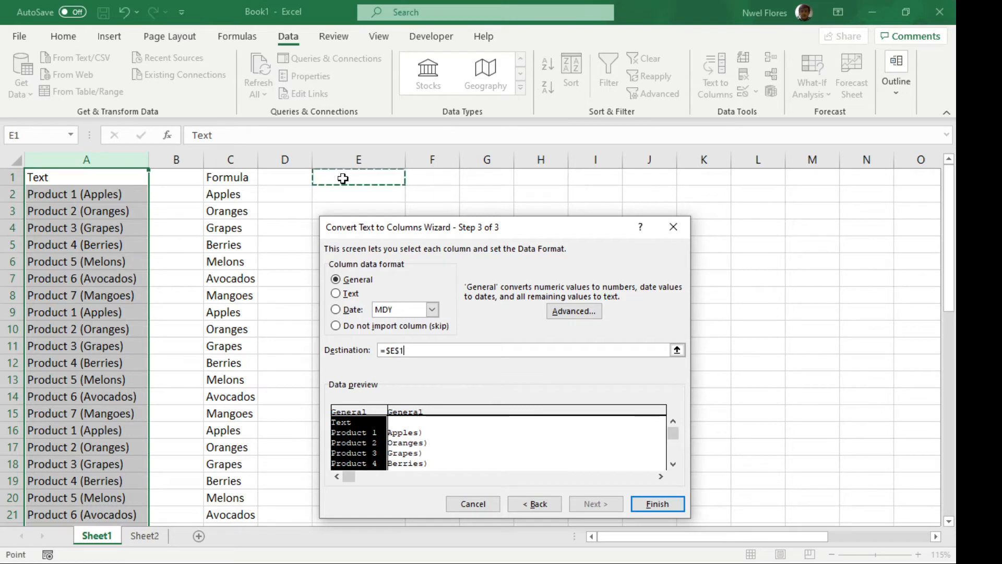
pyautogui.click(658, 504)
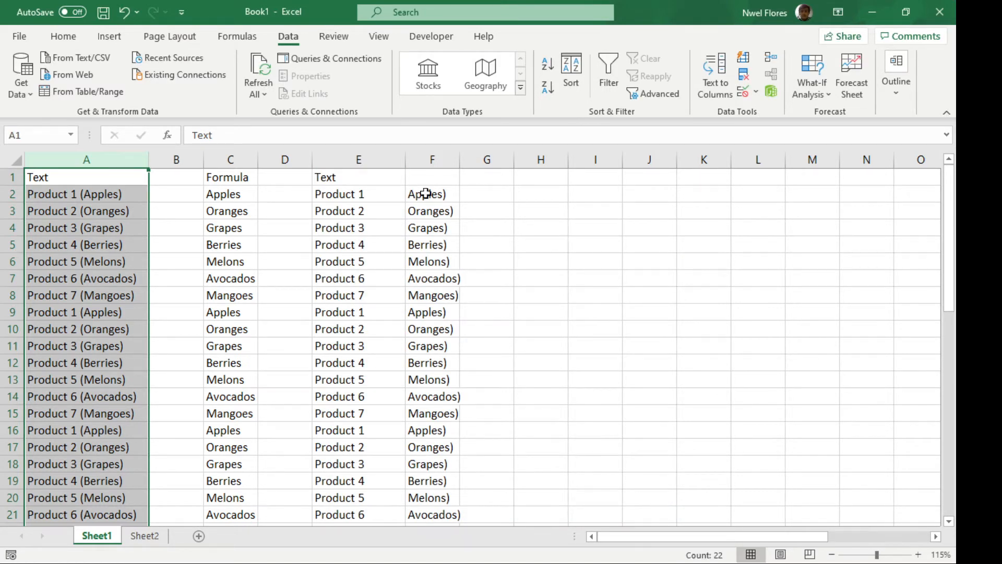
# Clear the contents of column E, which holds the product numbers from the split
pyautogui.click(415, 227)
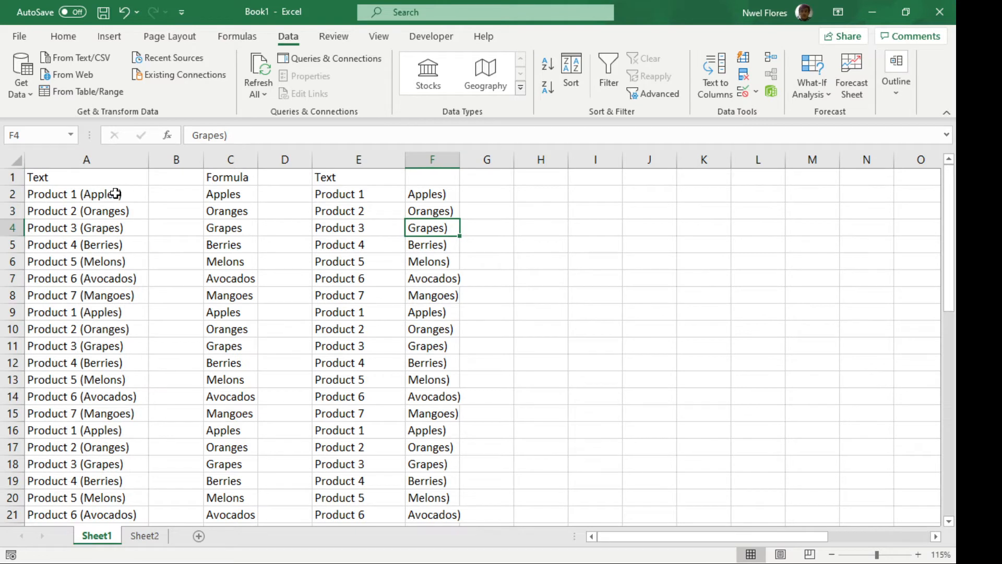
pyautogui.click(116, 194)
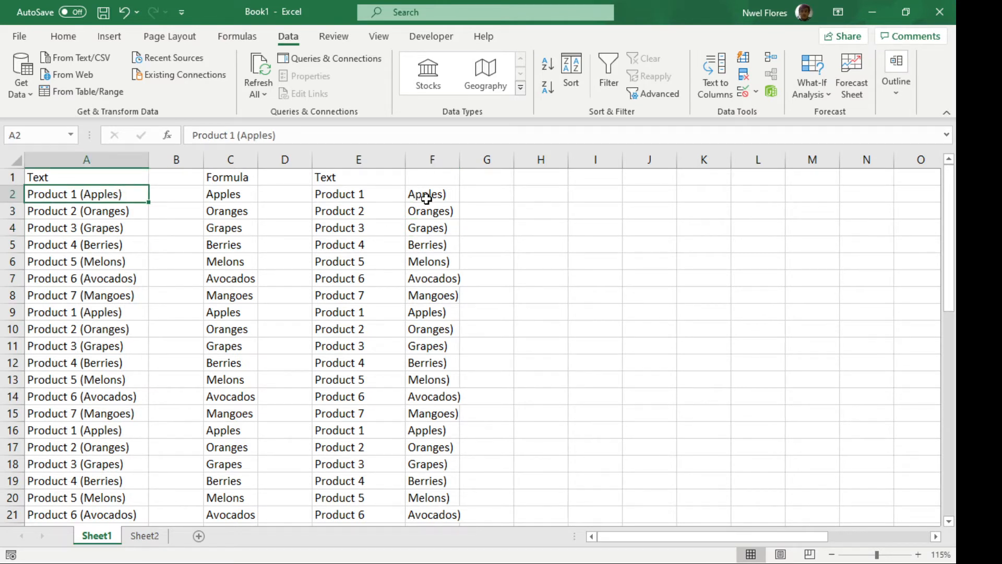
pyautogui.click(367, 159)
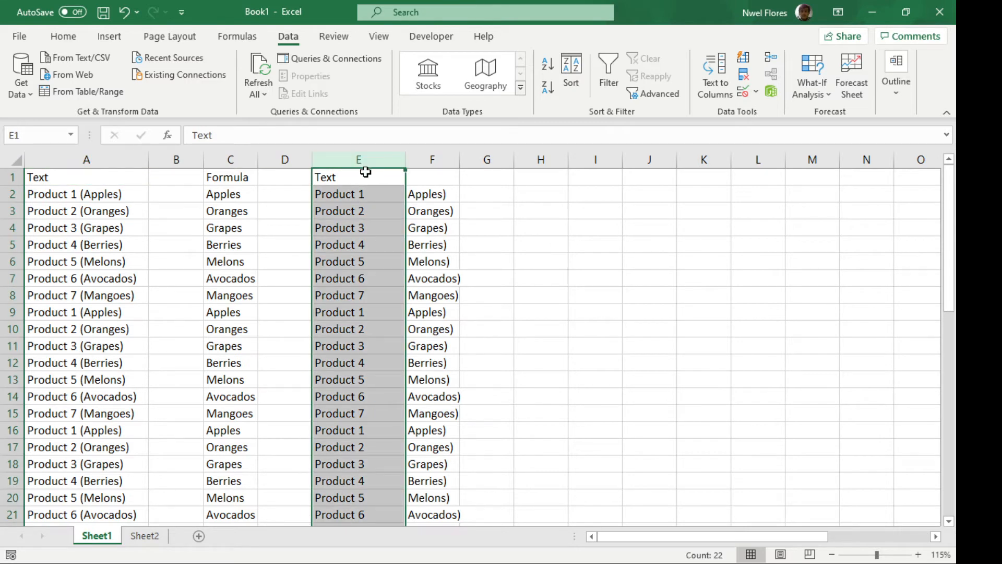
pyautogui.press('Delete')
# Replace every ")" in column F with nothing
pyautogui.click(428, 197)
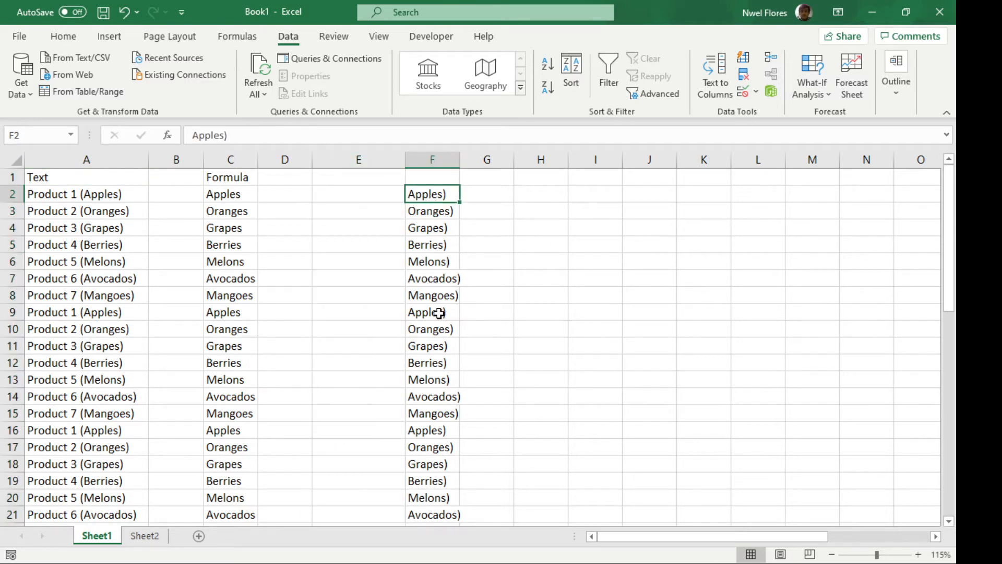
pyautogui.click(433, 161)
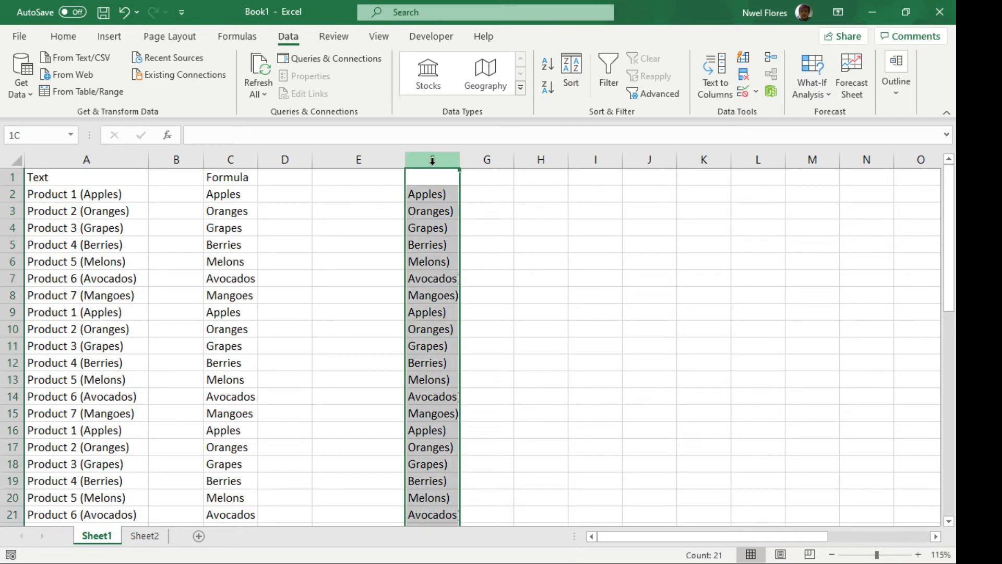
pyautogui.hotkey('ctrl', 'h')
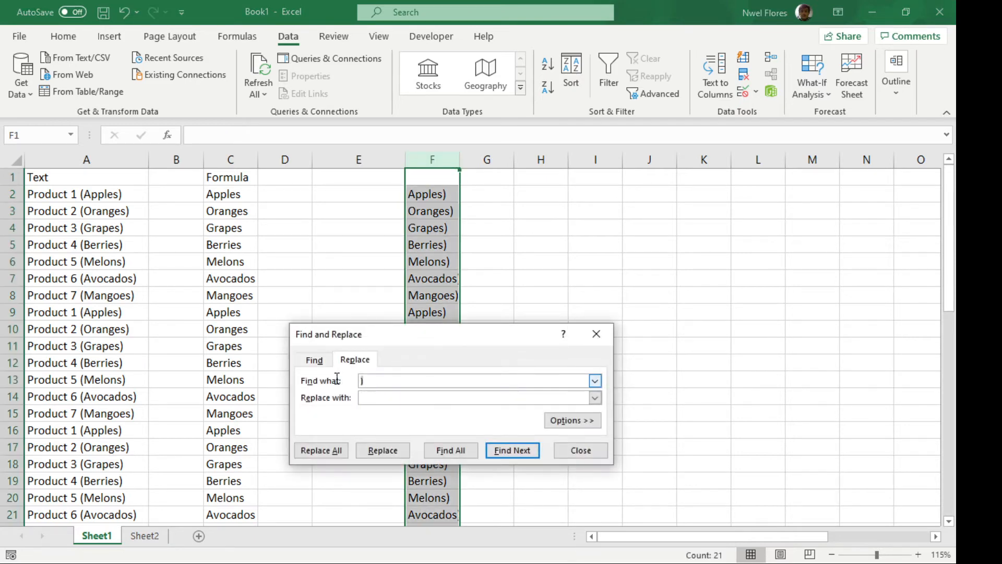
pyautogui.click(596, 333)
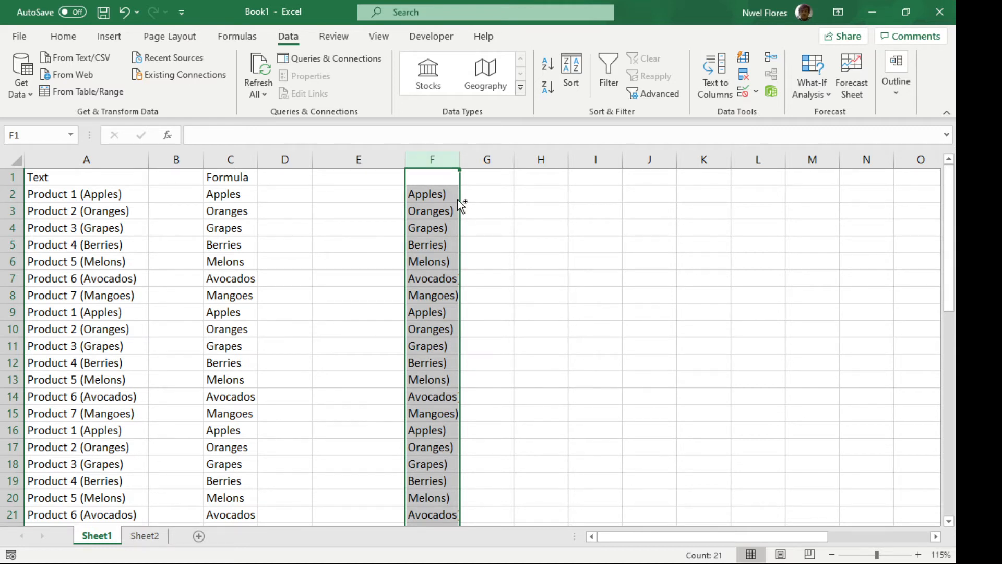
pyautogui.press('ctrl')
pyautogui.hotkey('ctrl', 'h')
pyautogui.write(')')
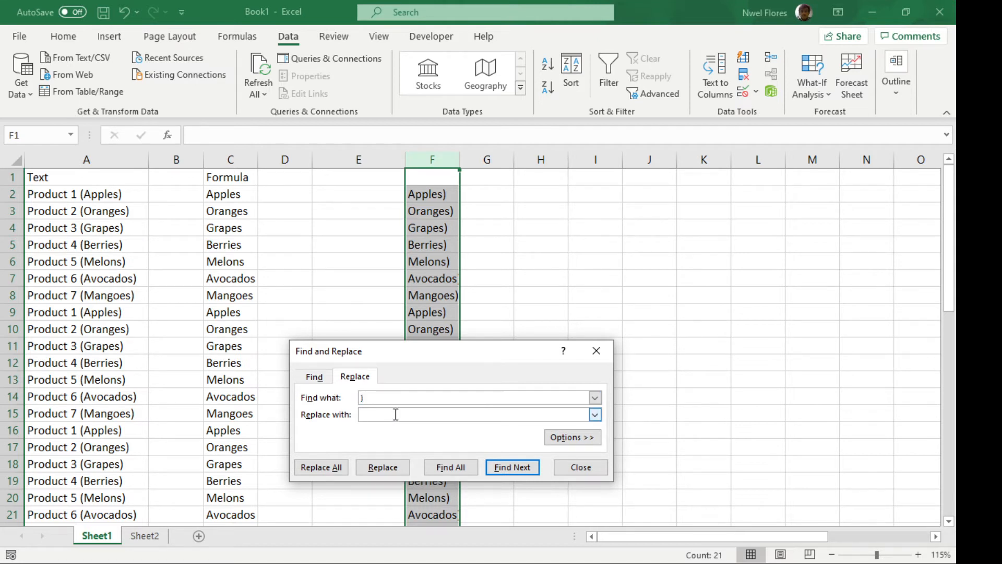
pyautogui.click(323, 467)
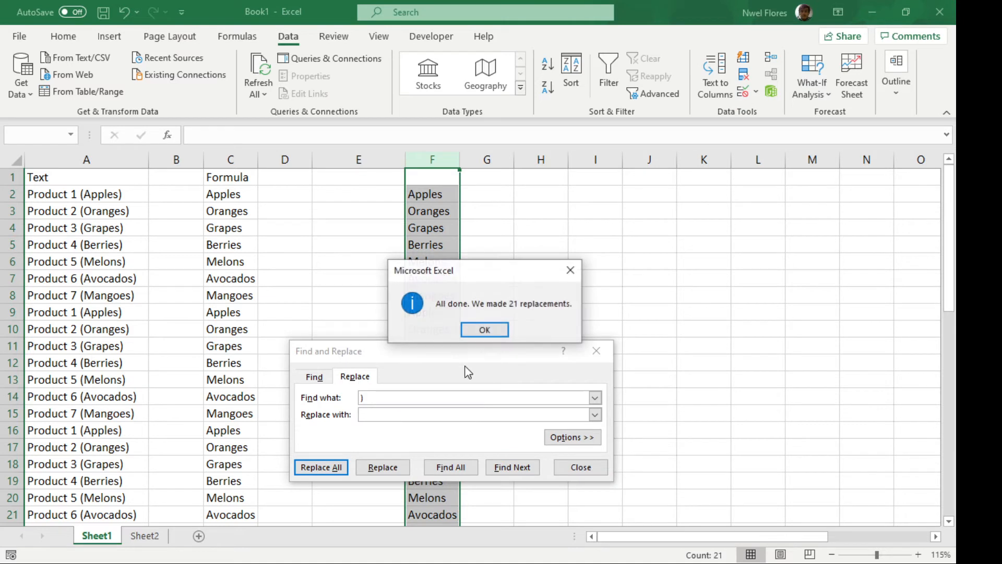
pyautogui.click(484, 330)
pyautogui.click(581, 467)
pyautogui.click(443, 261)
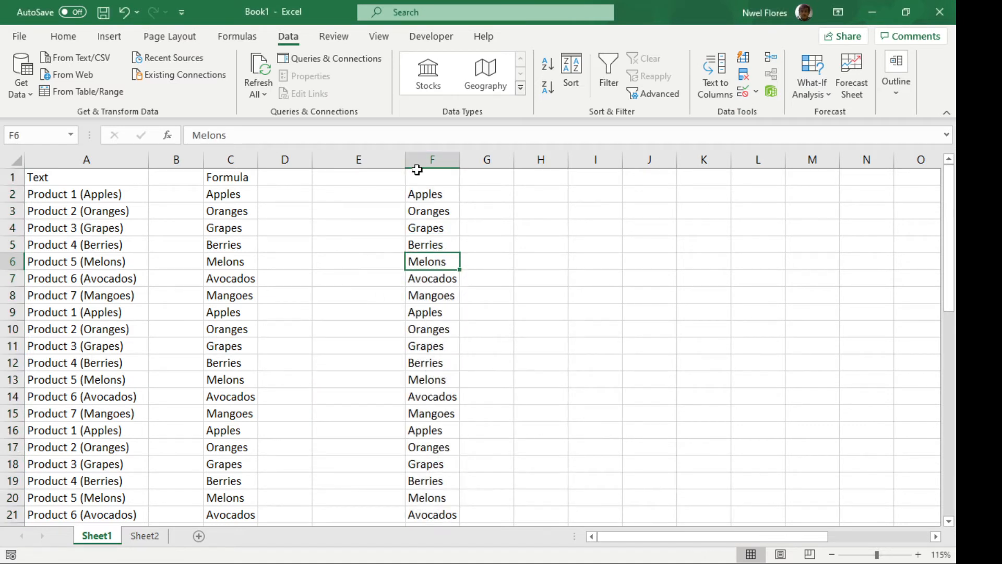
# Enter the header "Text To Columns" in cell F1
pyautogui.click(417, 172)
pyautogui.write('Tet')
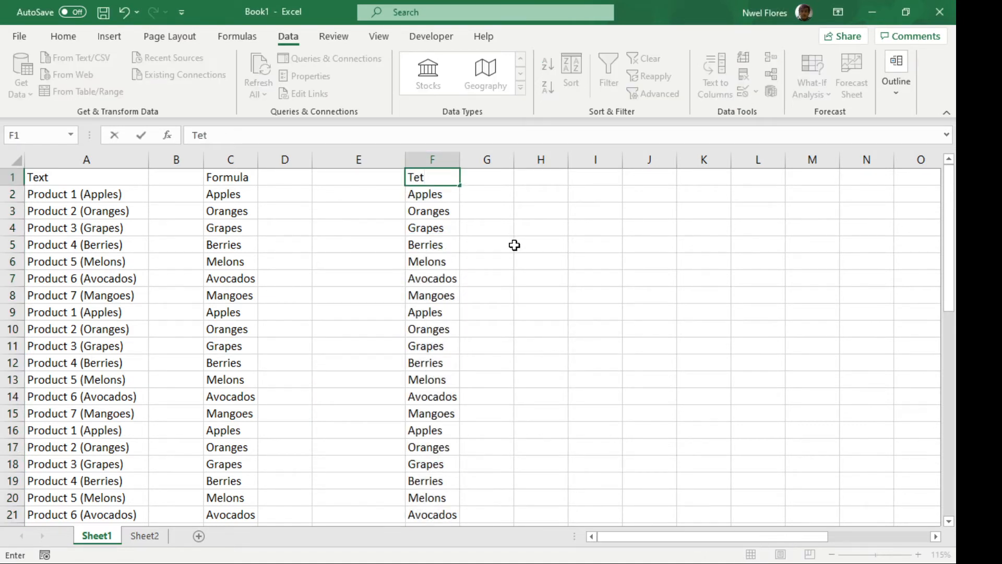
pyautogui.press('BackSpace')
pyautogui.write('xt To Columns')
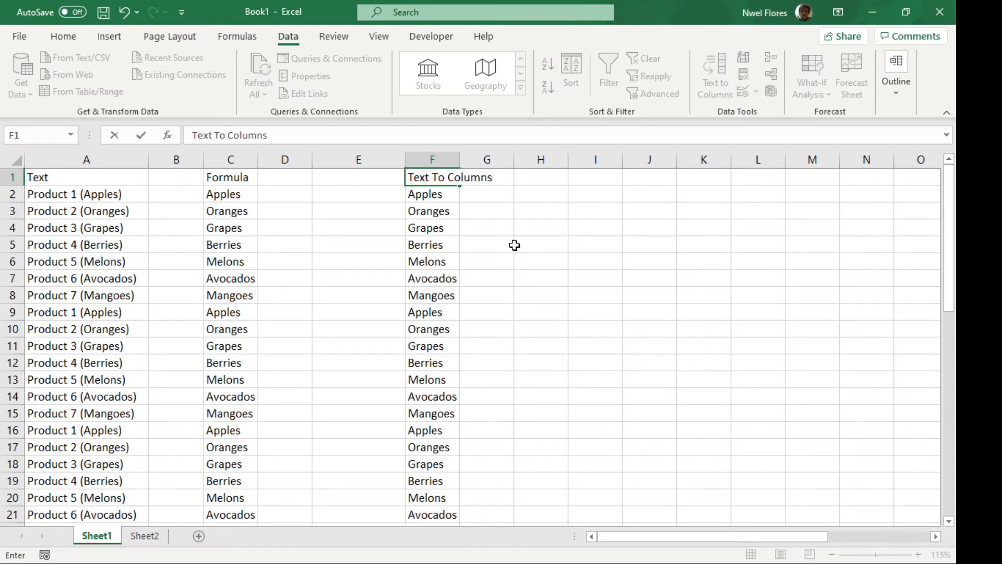
pyautogui.press('Return')
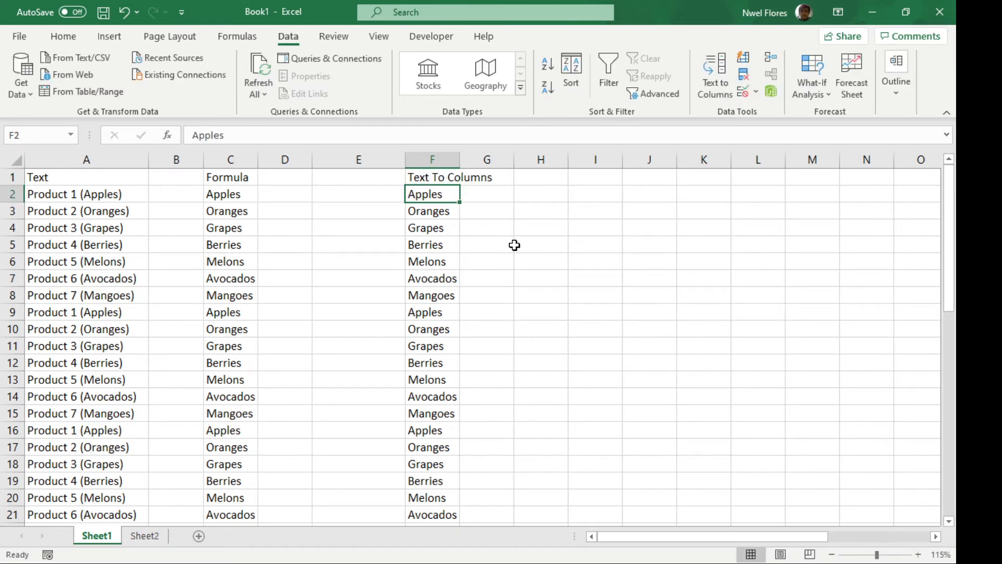
# Delete the empty column E between the formula results and the split results
pyautogui.press('Up')
pyautogui.press('Left')
pyautogui.hotkey('ctrl', 'space')
pyautogui.hotkey('shift', 'F10')
pyautogui.press('d')
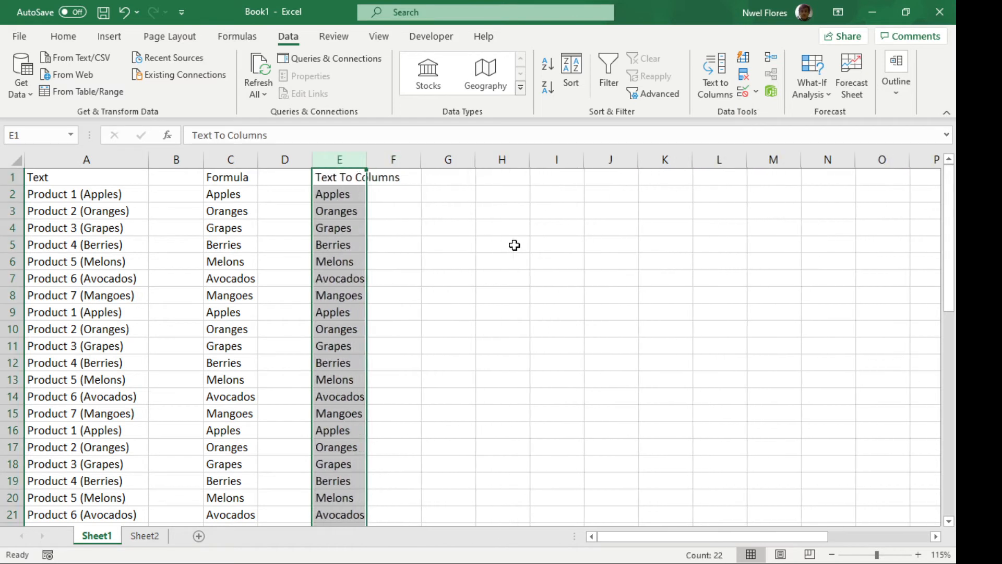
pyautogui.press('Up')
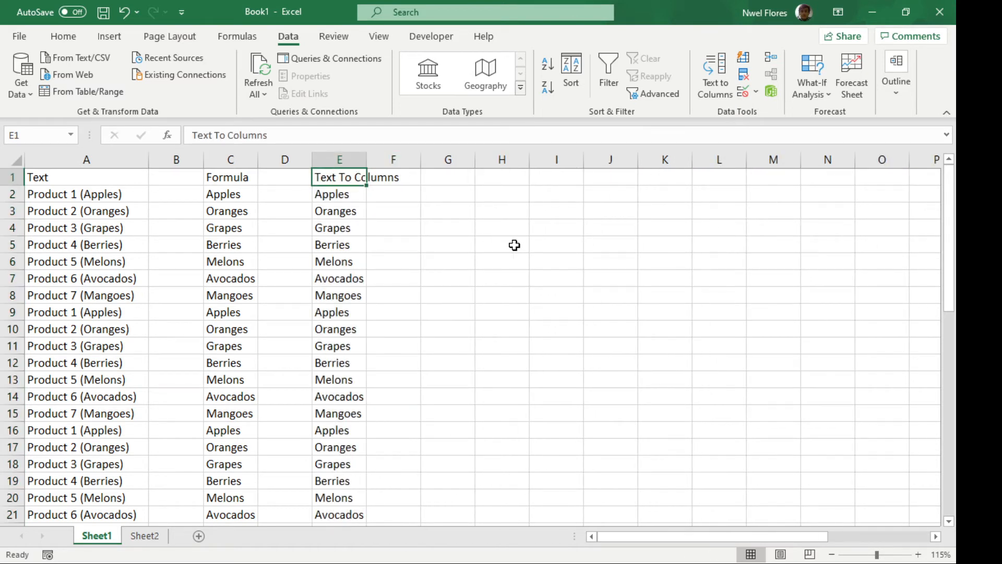
# Load A1:A22 from the sheet into Power Query as a table with headers, and maximize the editor window
pyautogui.click(120, 284)
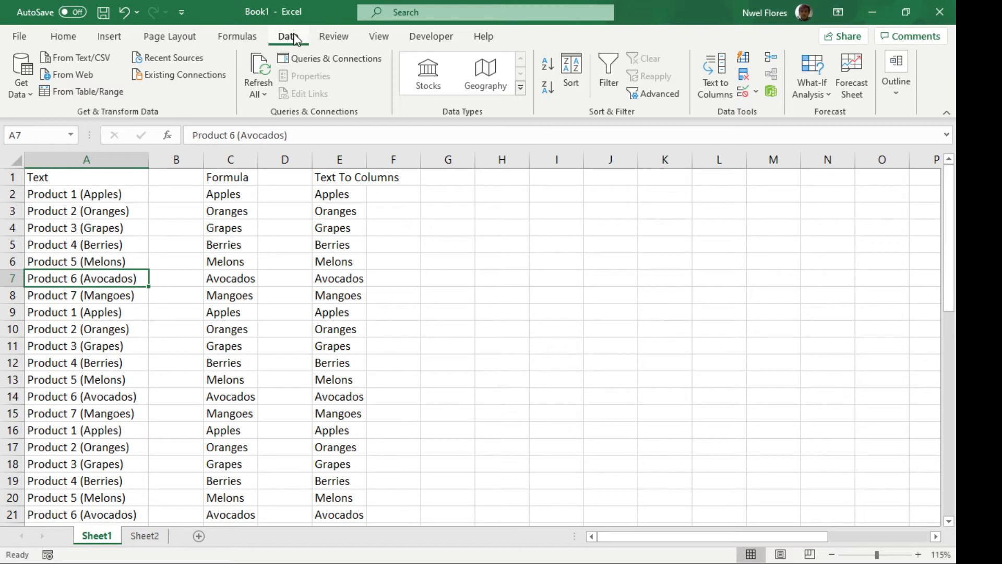
pyautogui.click(116, 98)
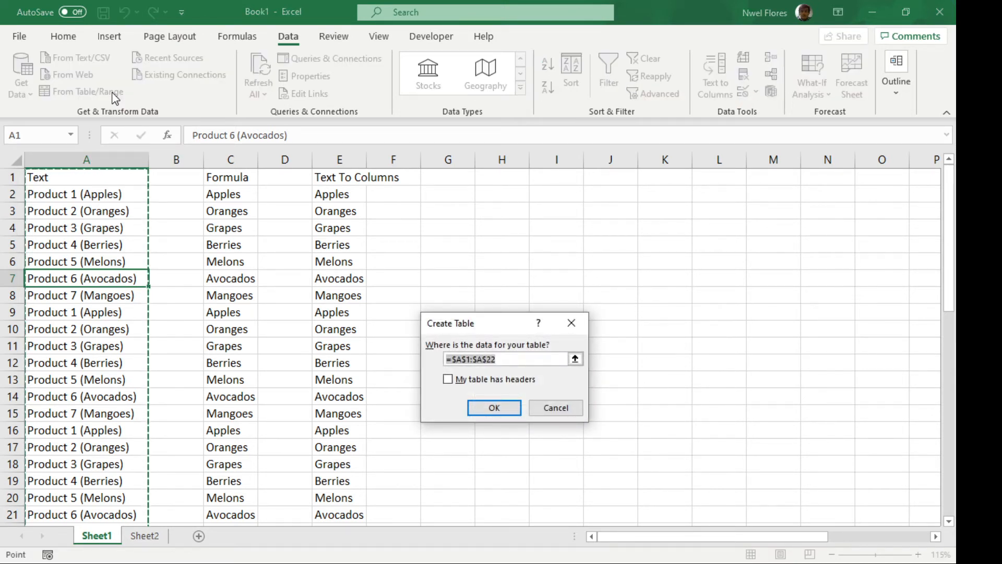
pyautogui.click(471, 381)
pyautogui.click(498, 408)
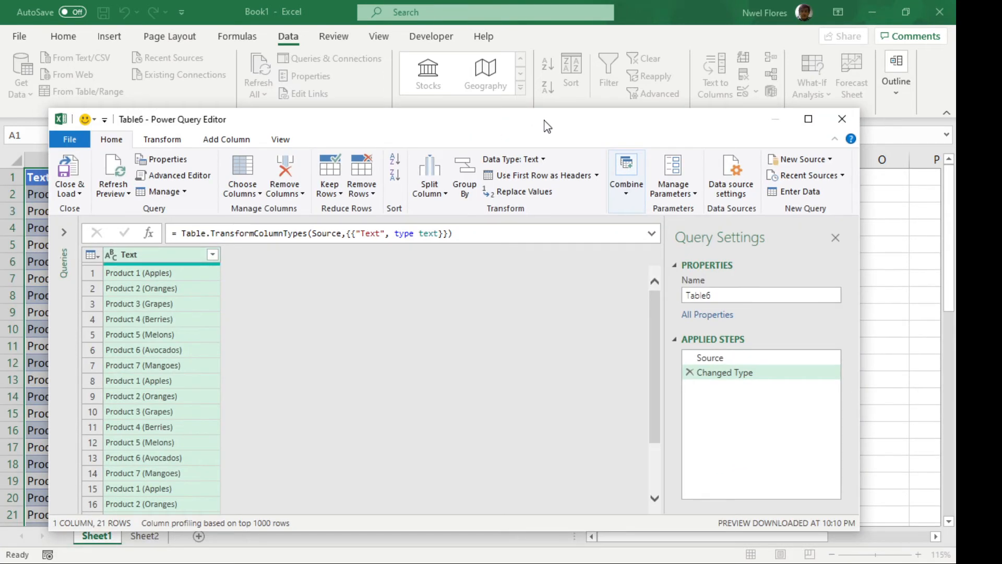
pyautogui.doubleClick(547, 126)
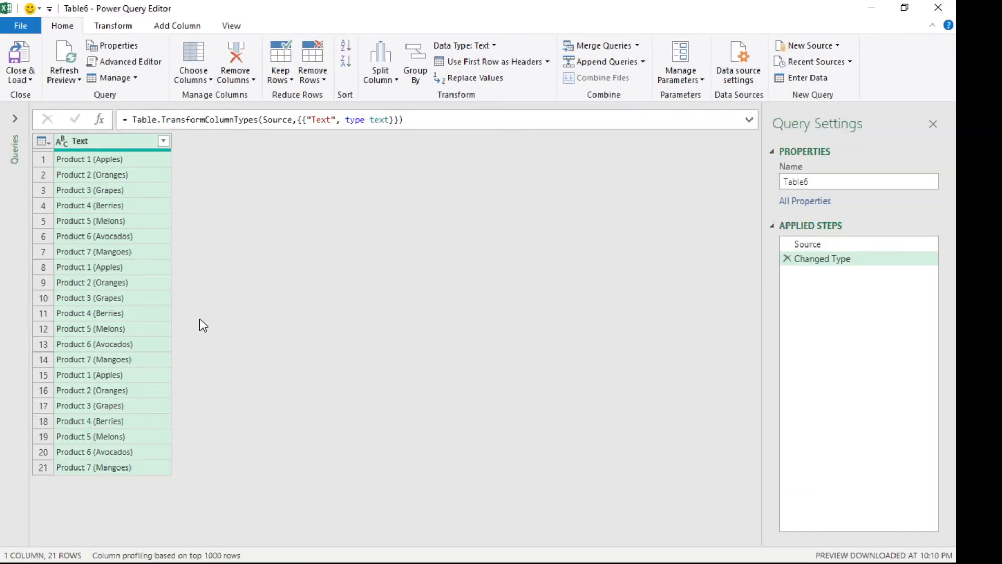
# Extract the text between the delimiters "(" and ")" in the Text column
pyautogui.click(133, 27)
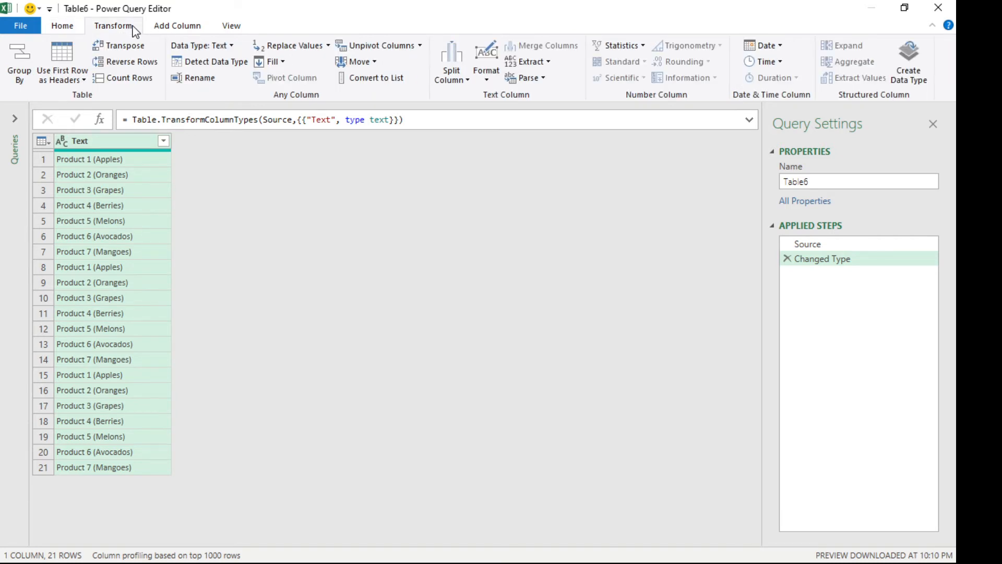
pyautogui.click(548, 63)
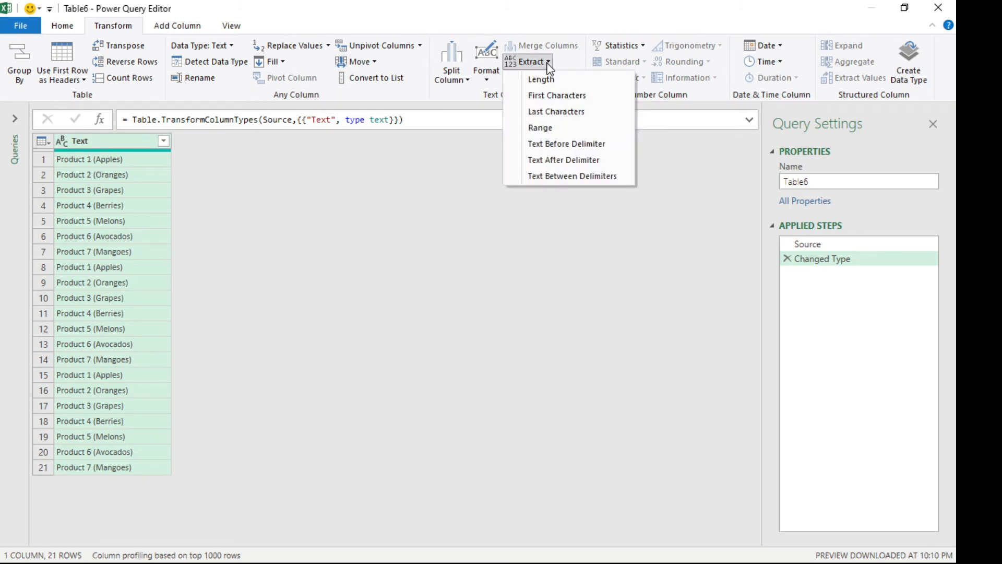
pyautogui.click(562, 177)
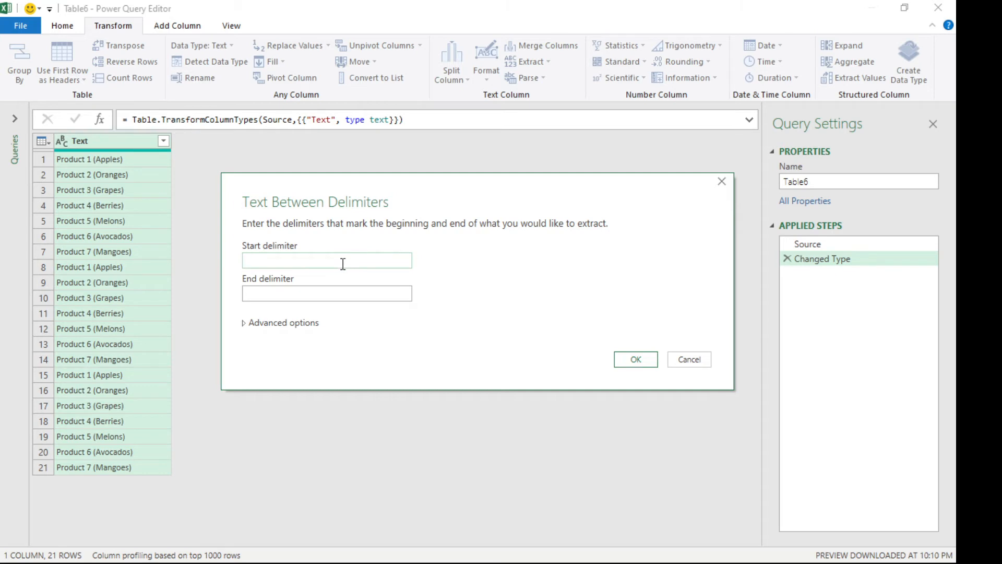
pyautogui.write('(')
pyautogui.click(344, 290)
pyautogui.click(638, 361)
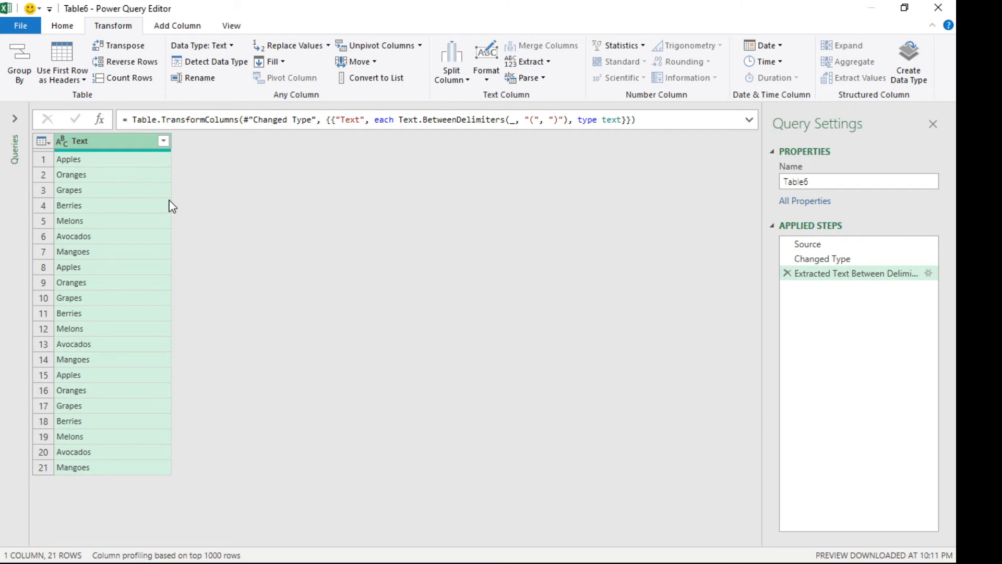
# Close the query editor and load the extracted text as a table into the existing worksheet at cell G1
pyautogui.click(63, 28)
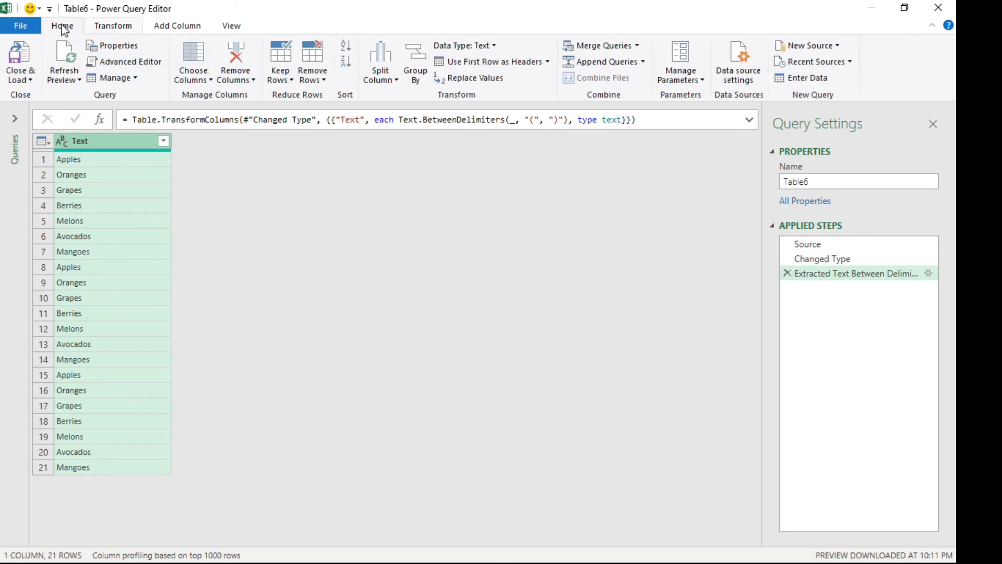
pyautogui.click(22, 79)
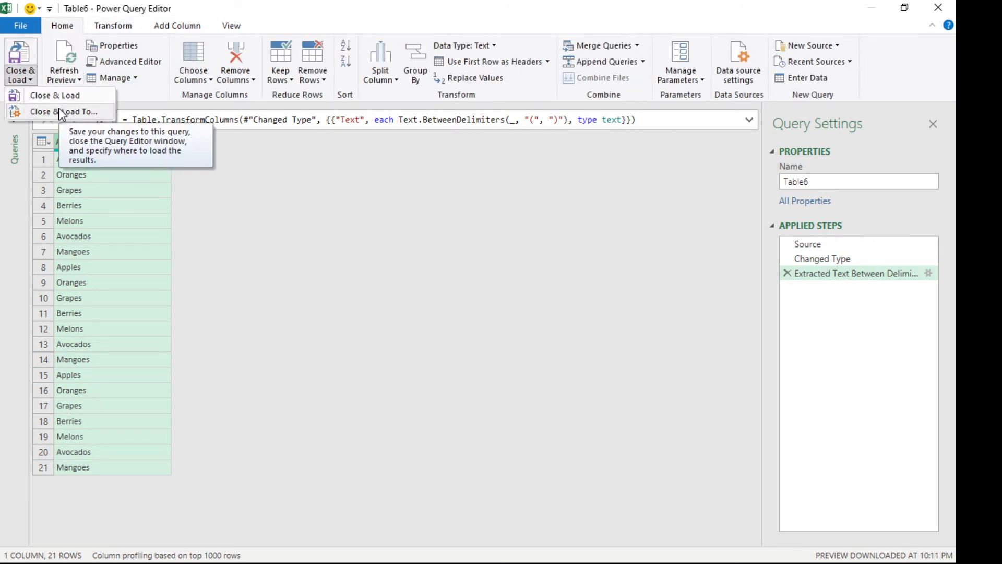
pyautogui.click(55, 96)
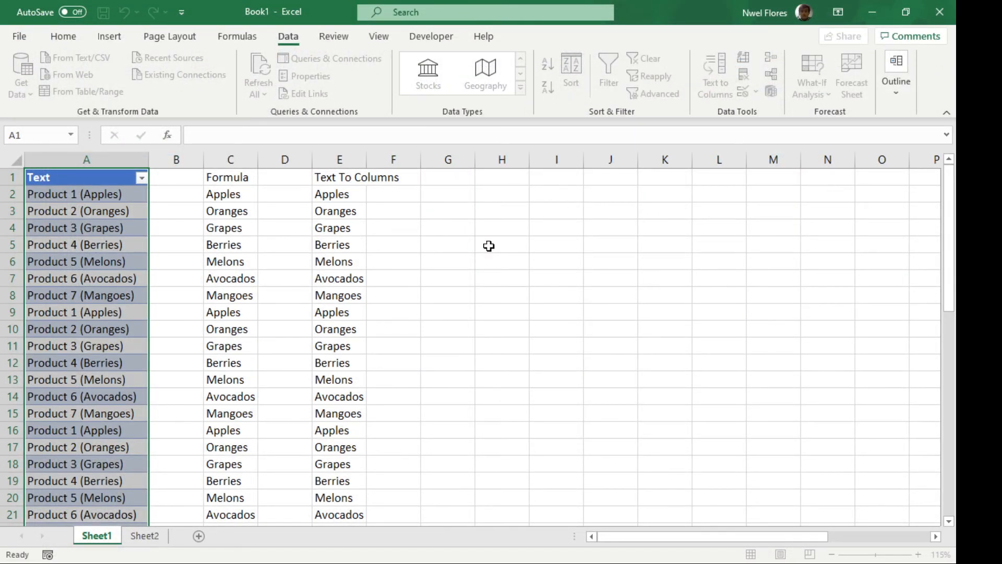
pyautogui.click(416, 381)
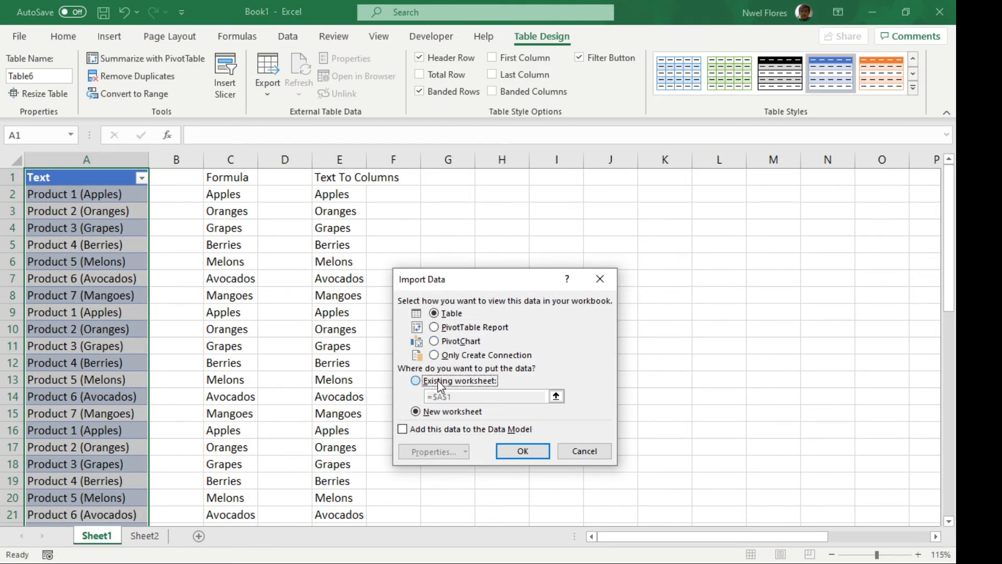
pyautogui.click(470, 185)
pyautogui.click(528, 452)
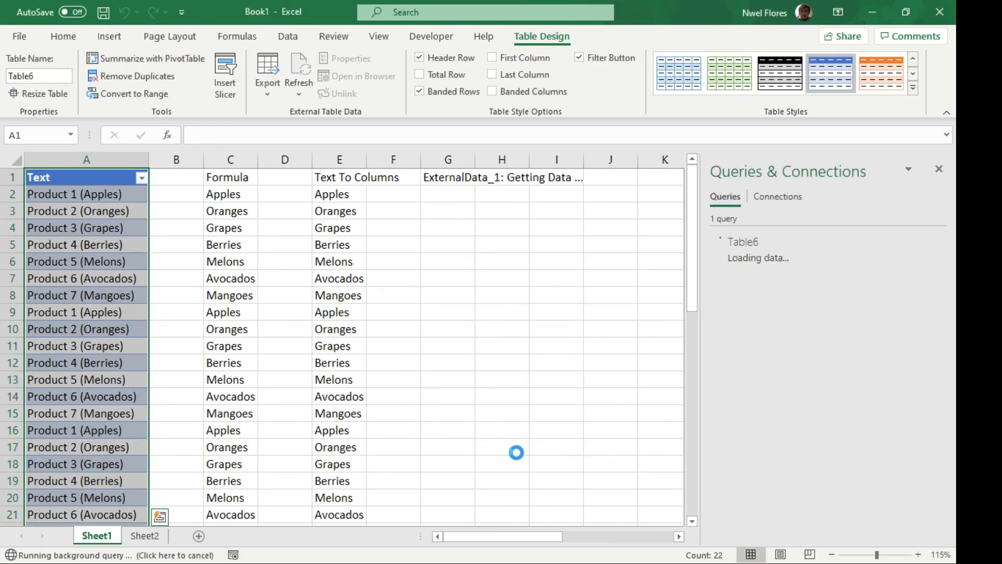
# Compare the loaded query results in column G with the original product names in column A
pyautogui.click(519, 262)
pyautogui.click(450, 293)
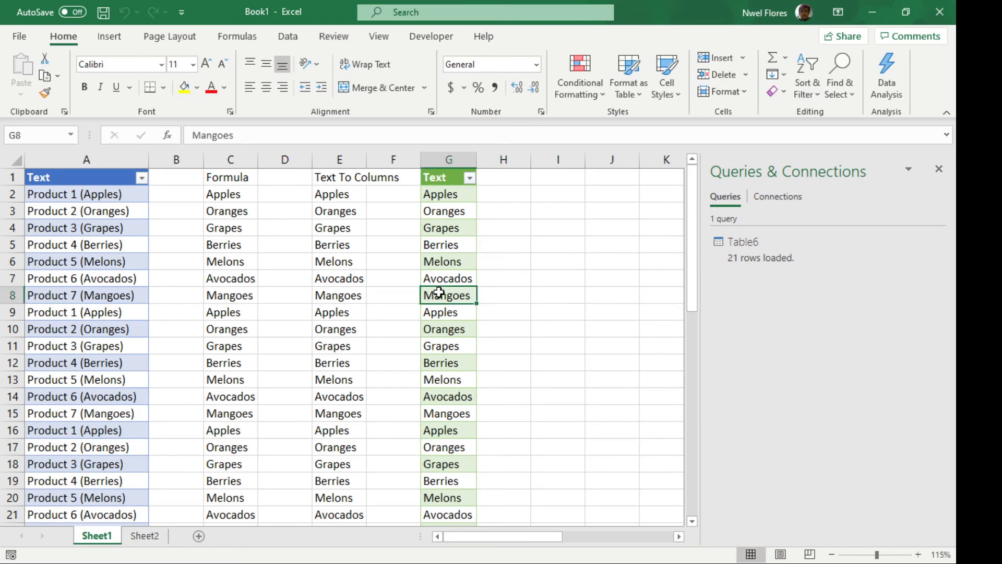
pyautogui.scroll(-2, 447, 301)
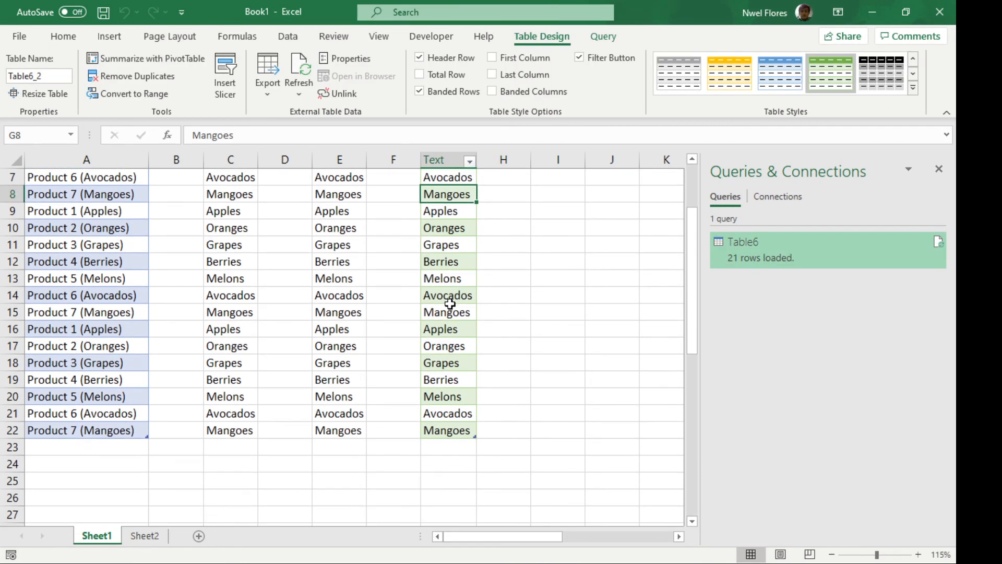
pyautogui.scroll(2, 459, 262)
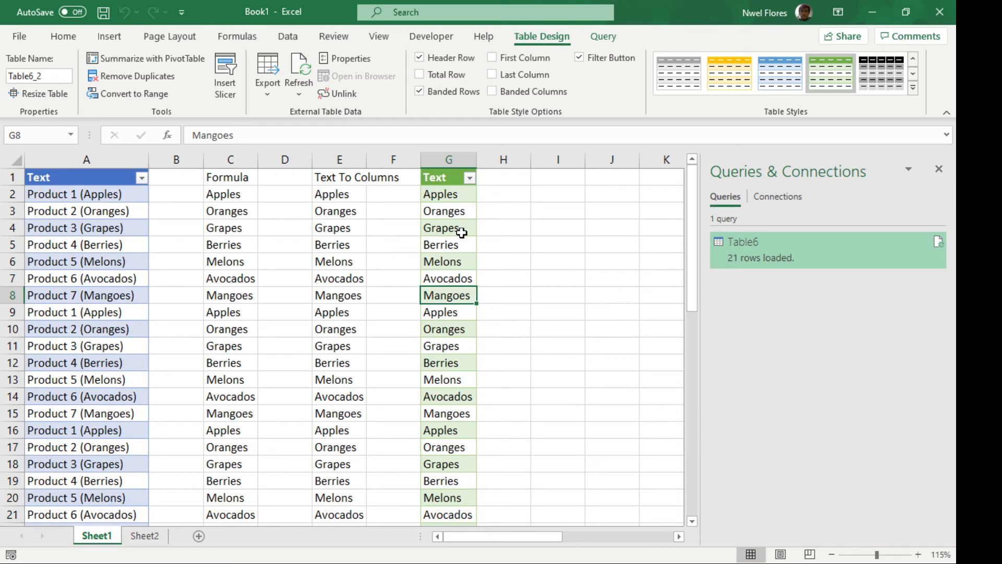
pyautogui.moveTo(98, 197); pyautogui.dragTo(103, 277)
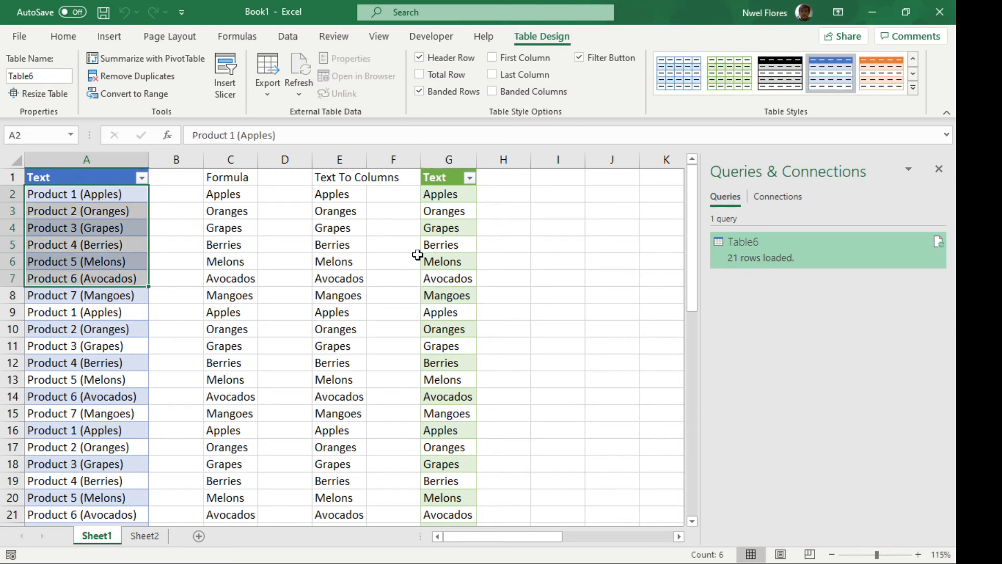
pyautogui.click(449, 207)
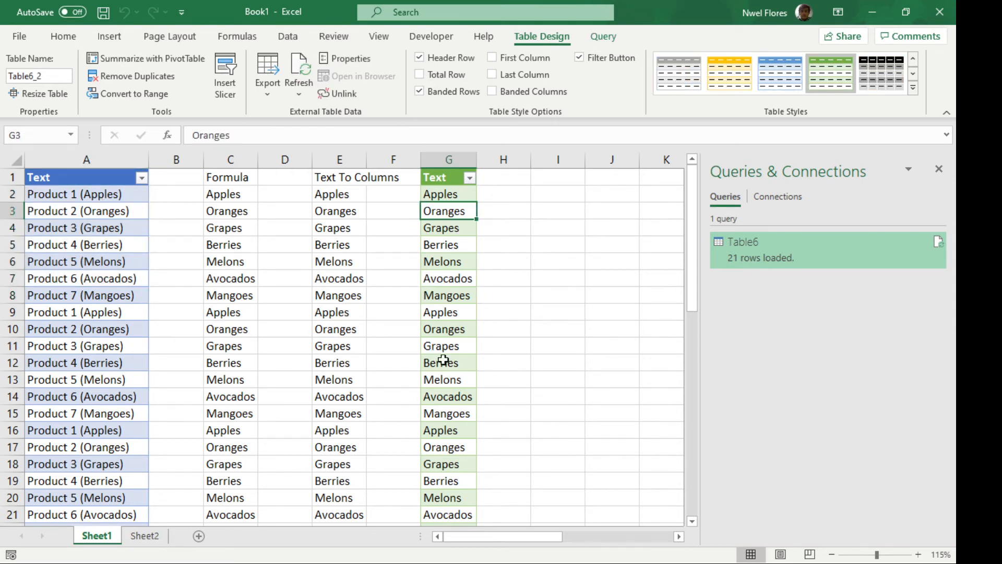
# Switch to Sheet2 and examine how the codes in column A are structured around their delimiters
pyautogui.click(144, 541)
pyautogui.click(198, 343)
pyautogui.click(102, 391)
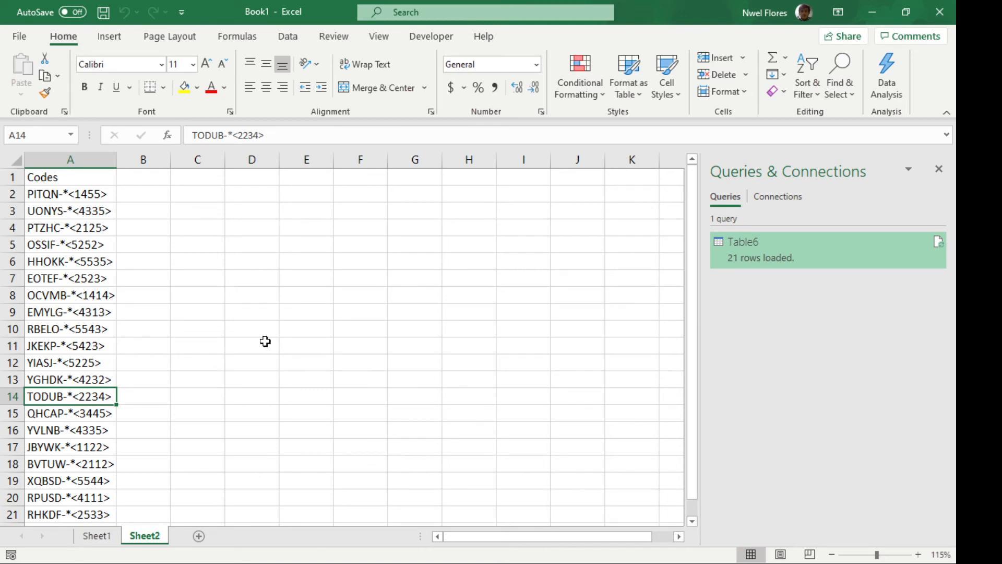
pyautogui.moveTo(77, 196); pyautogui.dragTo(78, 346)
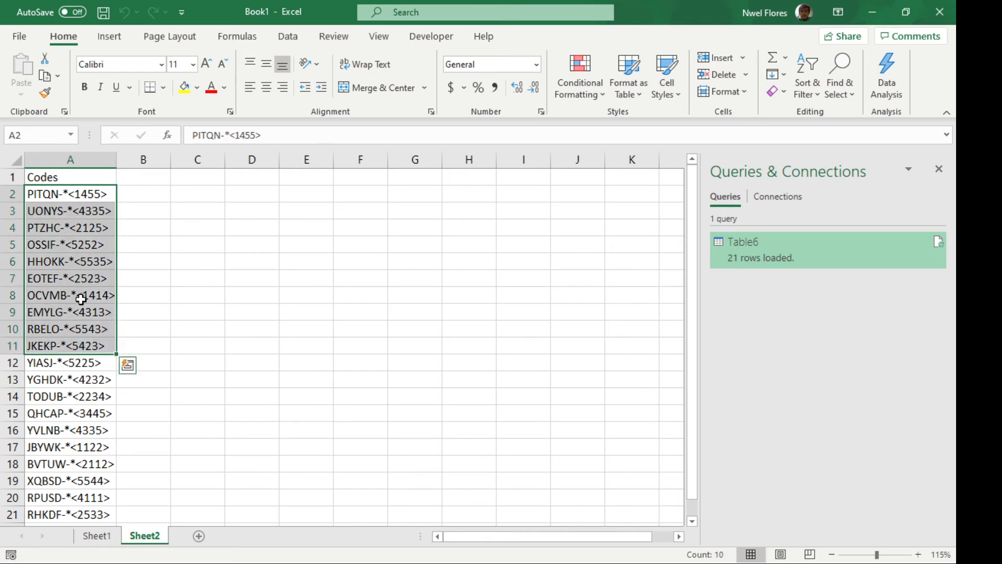
pyautogui.click(81, 299)
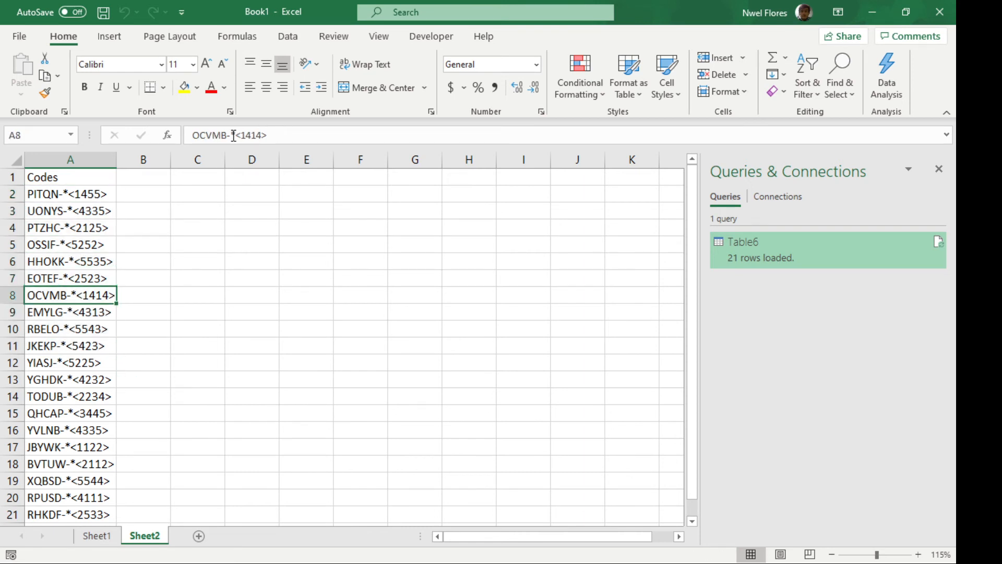
# Load the Codes range A1:A22 on Sheet2 into Power Query as a table with headers
pyautogui.click(79, 194)
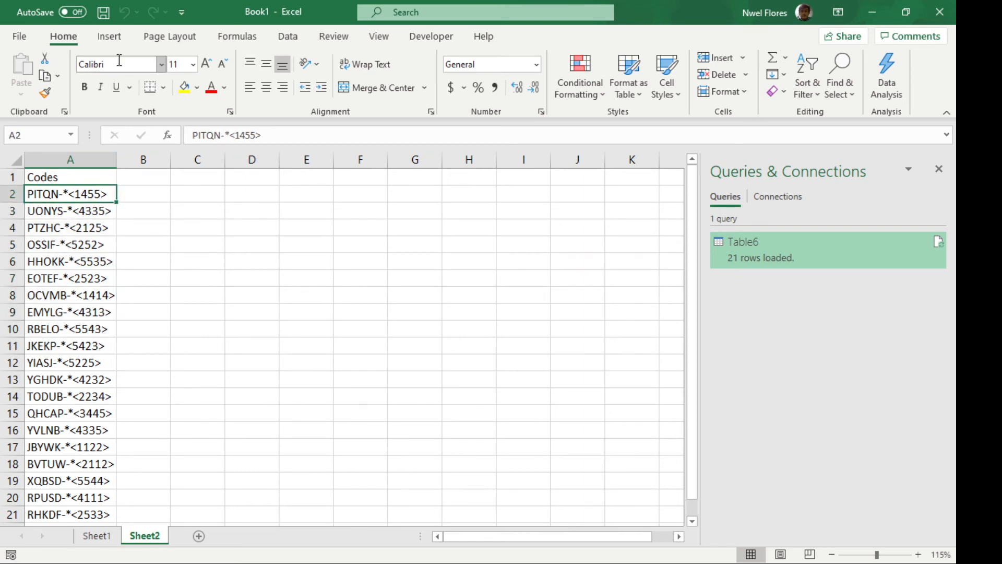
pyautogui.click(111, 37)
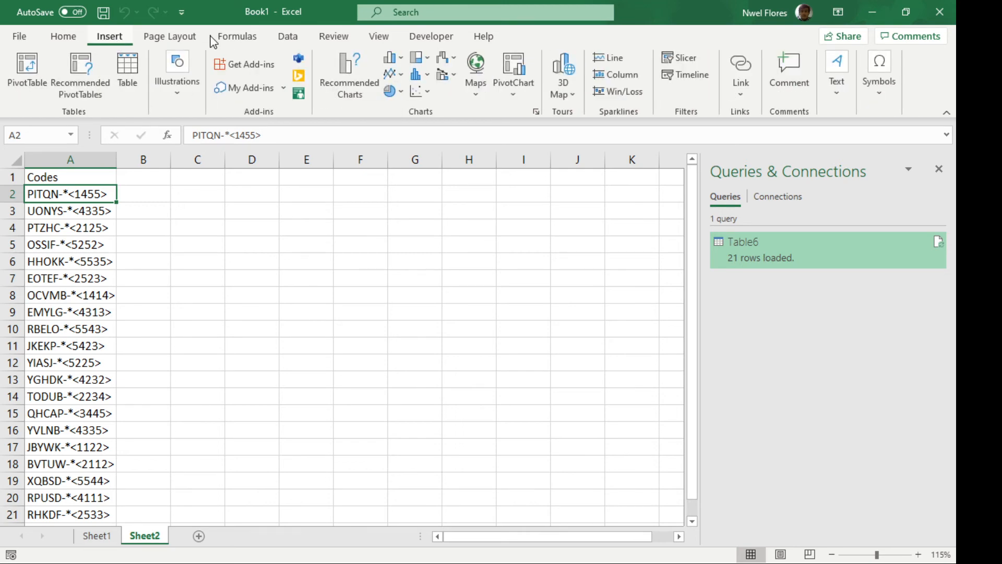
pyautogui.click(288, 39)
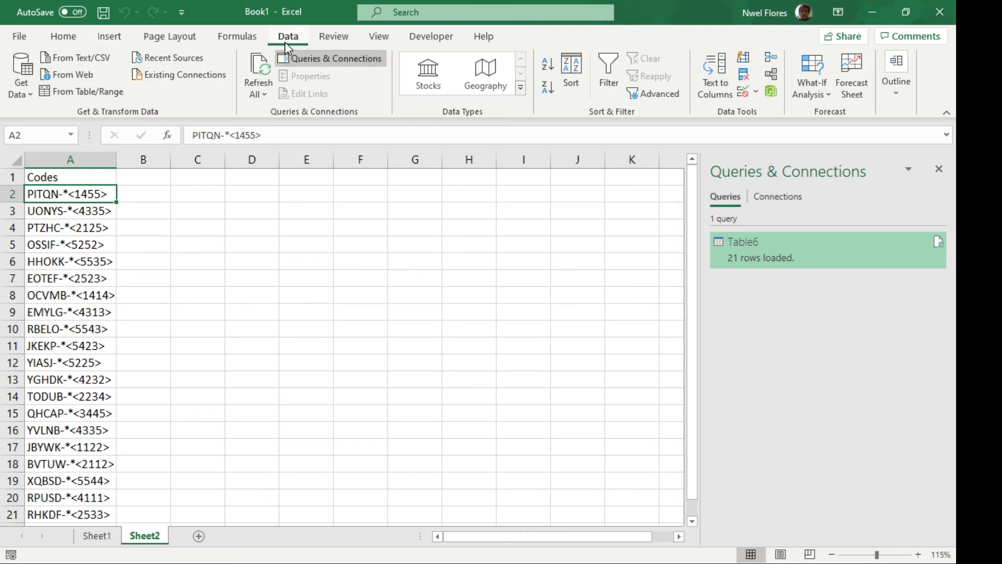
pyautogui.click(105, 98)
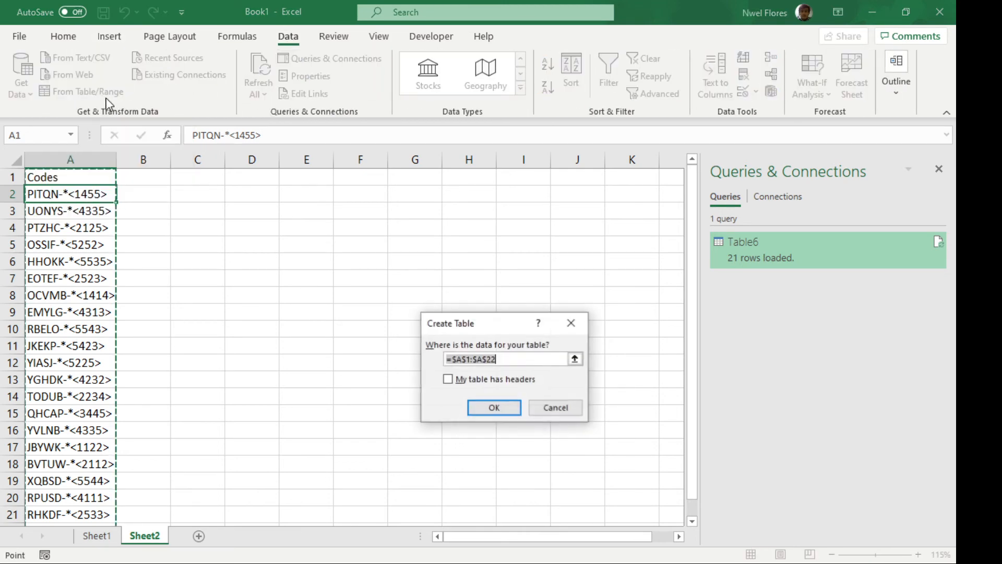
pyautogui.click(474, 385)
pyautogui.click(504, 411)
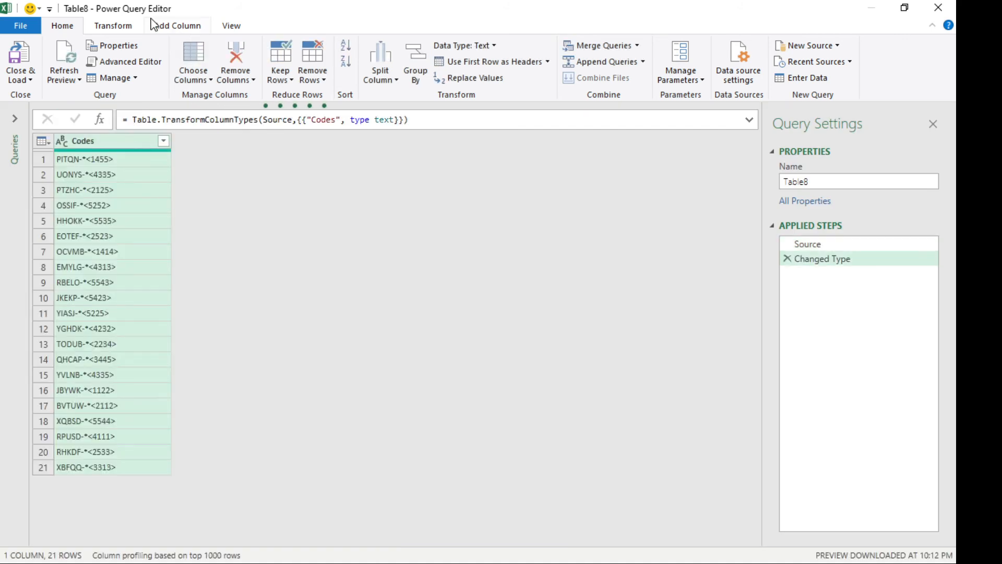
# Extract the text between the start delimiter "*<" and the end delimiter ">" in the Codes column
pyautogui.click(127, 29)
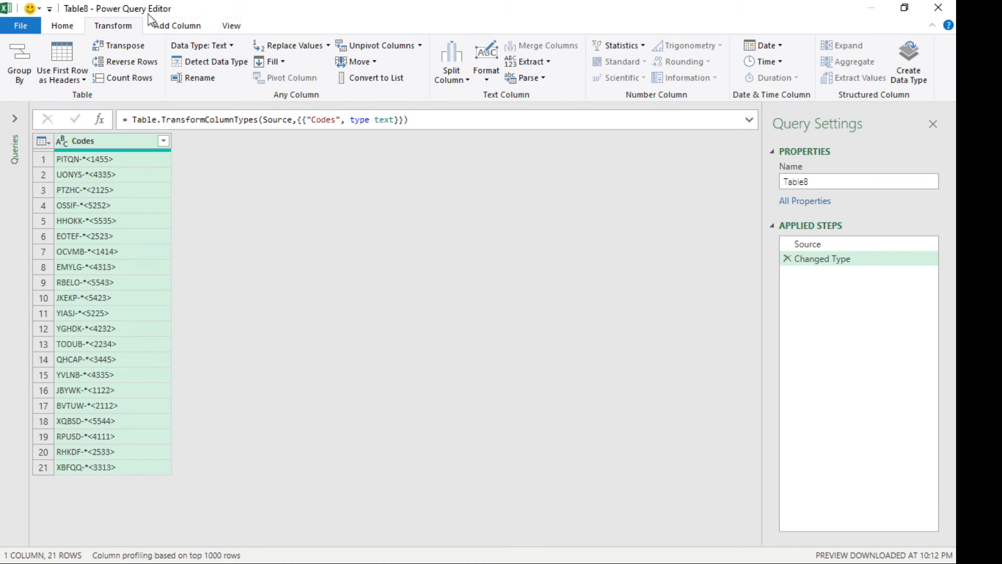
pyautogui.click(548, 63)
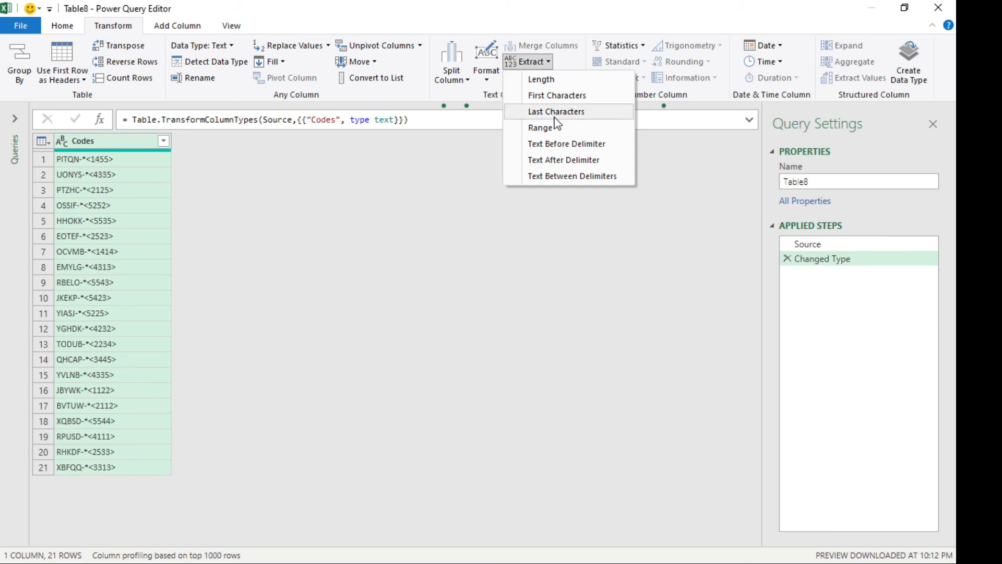
pyautogui.click(546, 177)
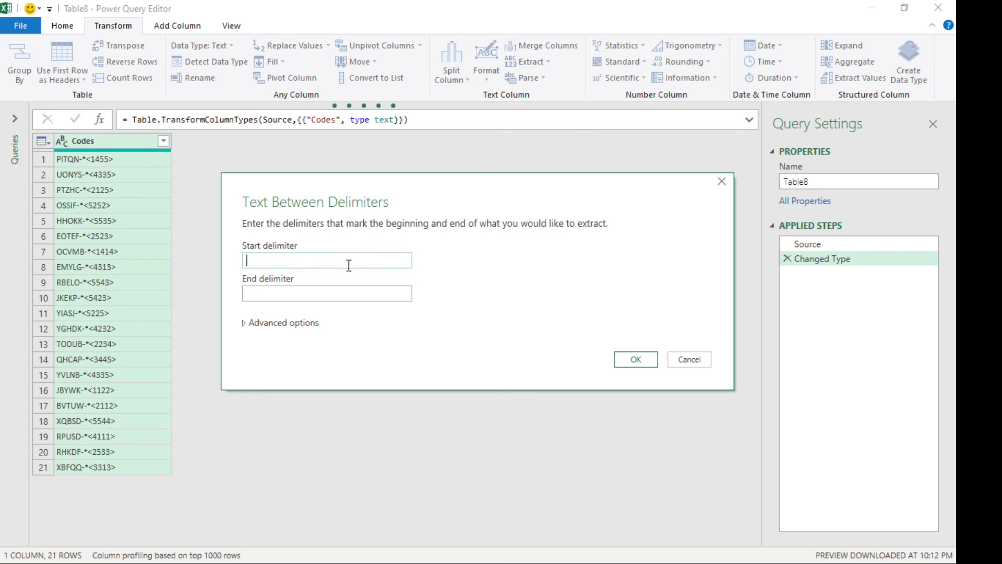
pyautogui.write('*<')
pyautogui.click(336, 293)
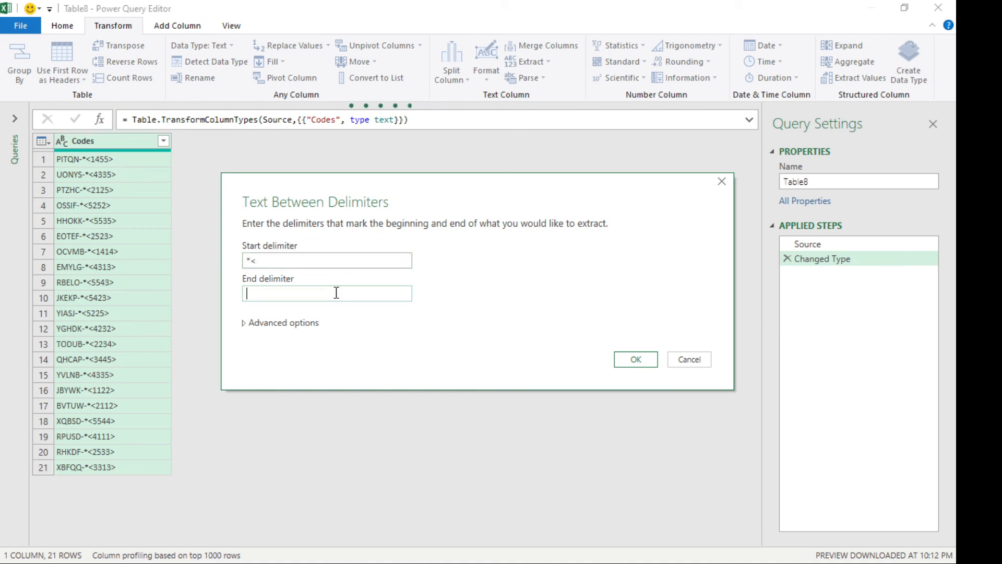
pyautogui.write('>')
pyautogui.click(636, 364)
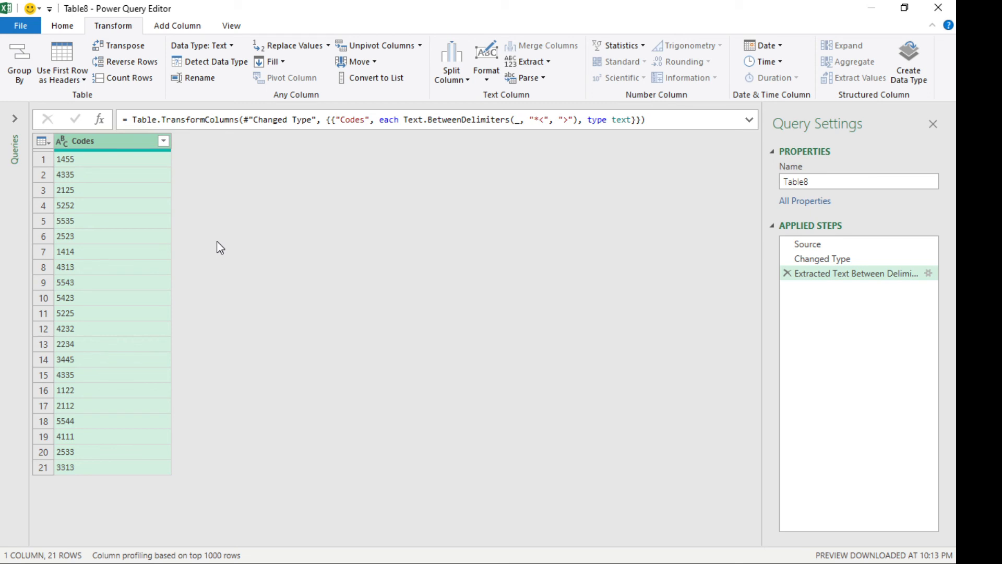
# Close the query editor and load the extracted codes as a table into the existing worksheet at Sheet2 cell C1
pyautogui.click(75, 26)
pyautogui.click(13, 81)
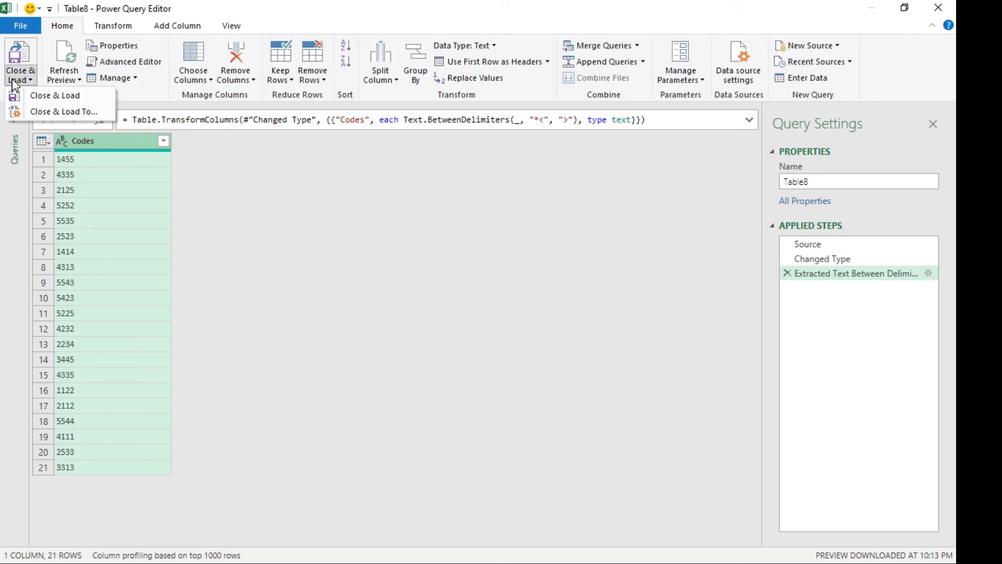
pyautogui.click(48, 113)
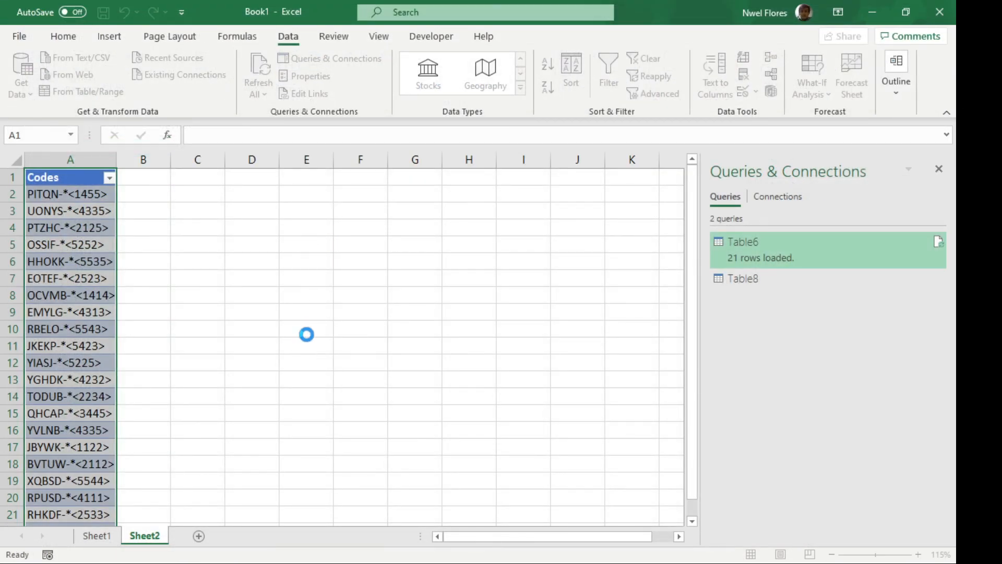
pyautogui.click(433, 386)
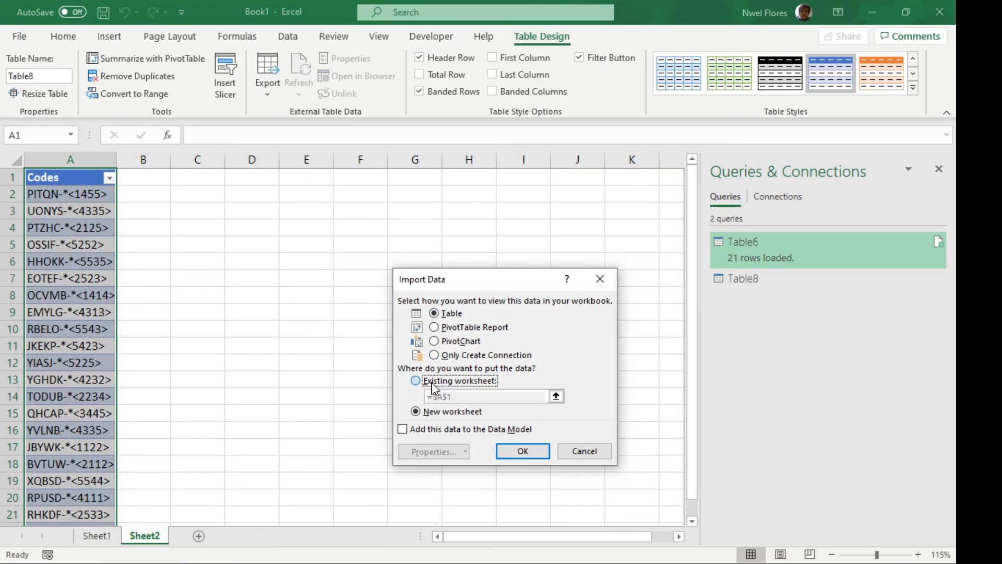
pyautogui.click(209, 177)
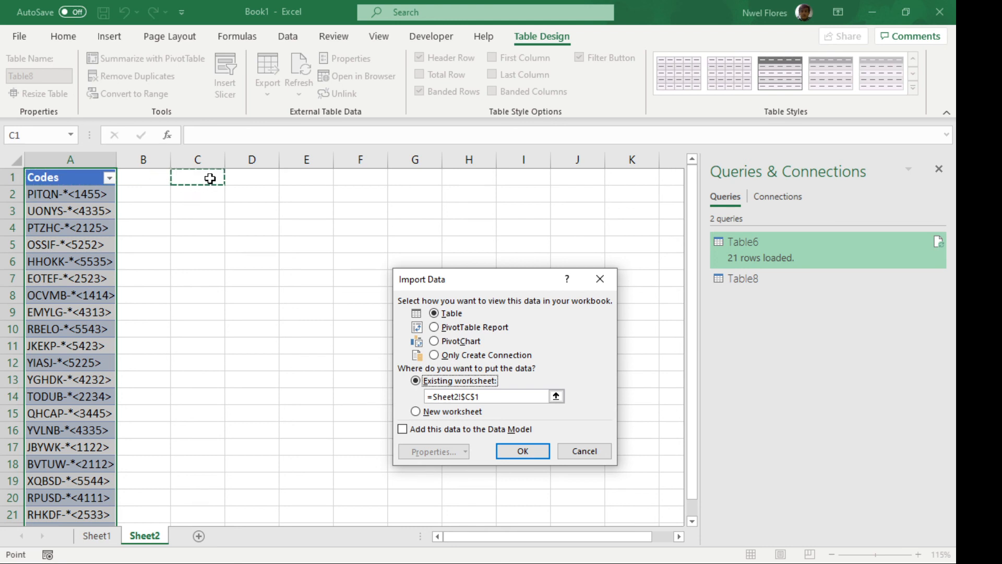
pyautogui.click(523, 453)
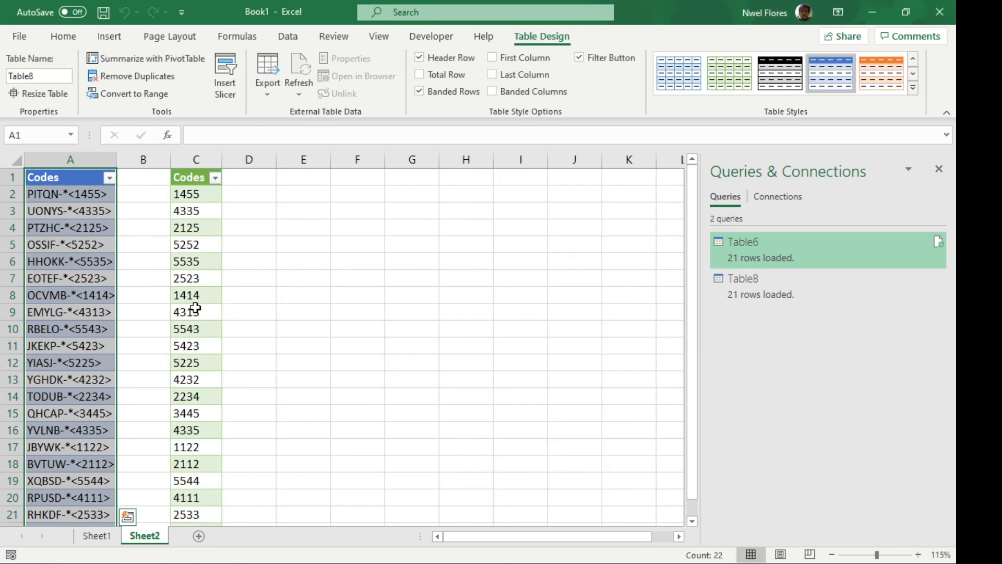
# Compare the extracted numbers in column C with the original codes in column A
pyautogui.click(194, 308)
pyautogui.click(79, 194)
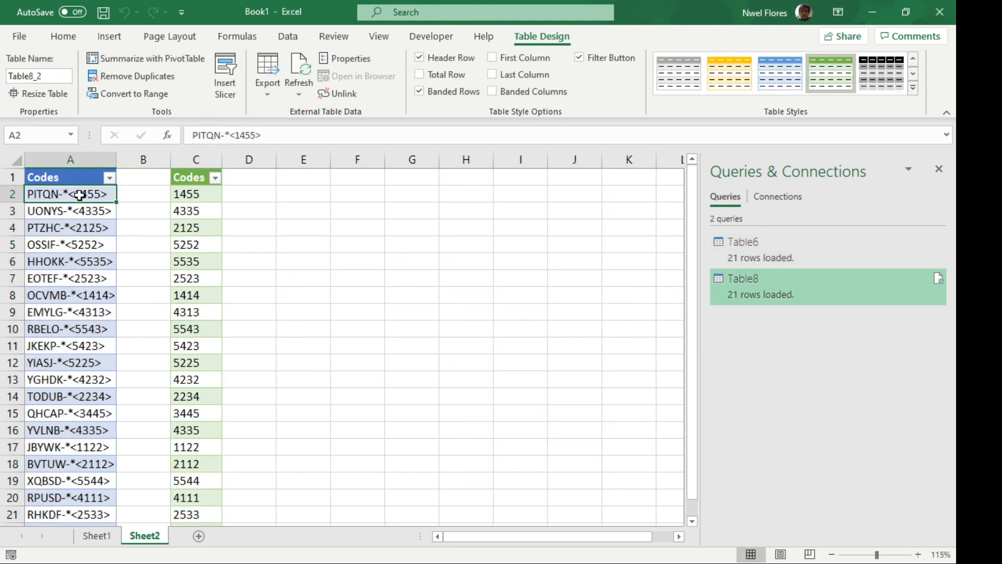
pyautogui.moveTo(79, 195); pyautogui.dragTo(89, 337)
pyautogui.click(91, 287)
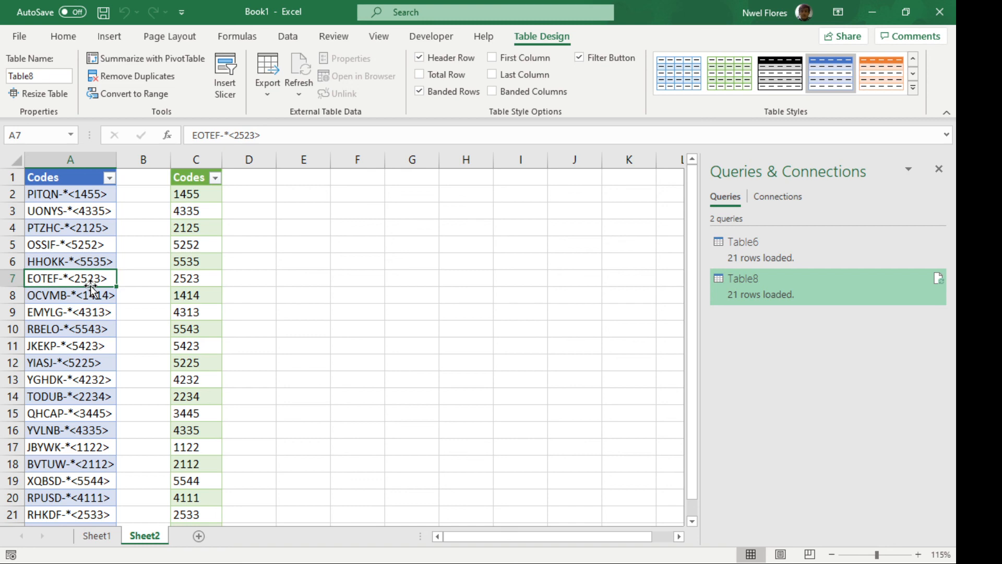
# Return to Sheet1 and review the first result of the formula, Text to Columns and Power Query methods
pyautogui.click(97, 537)
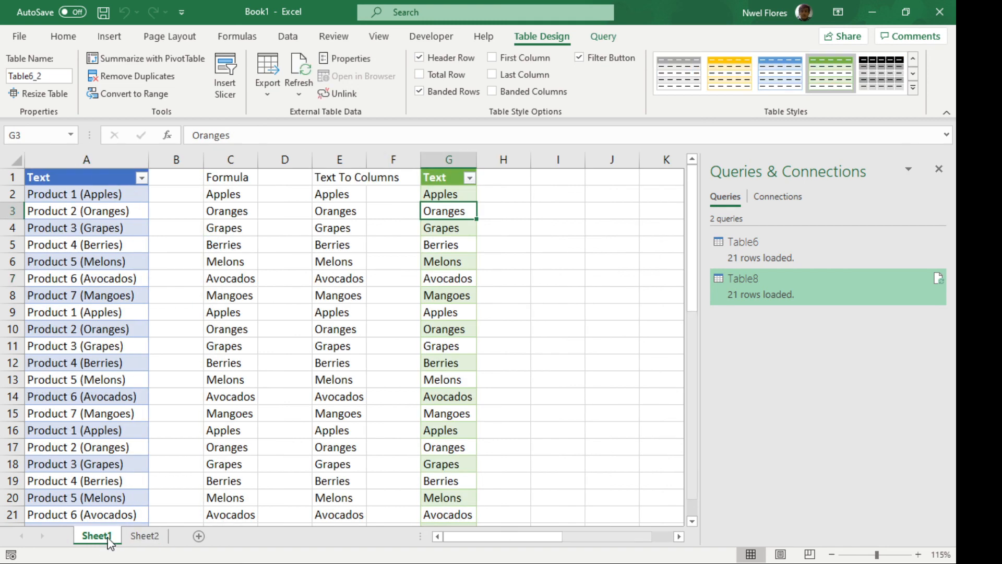
pyautogui.click(246, 198)
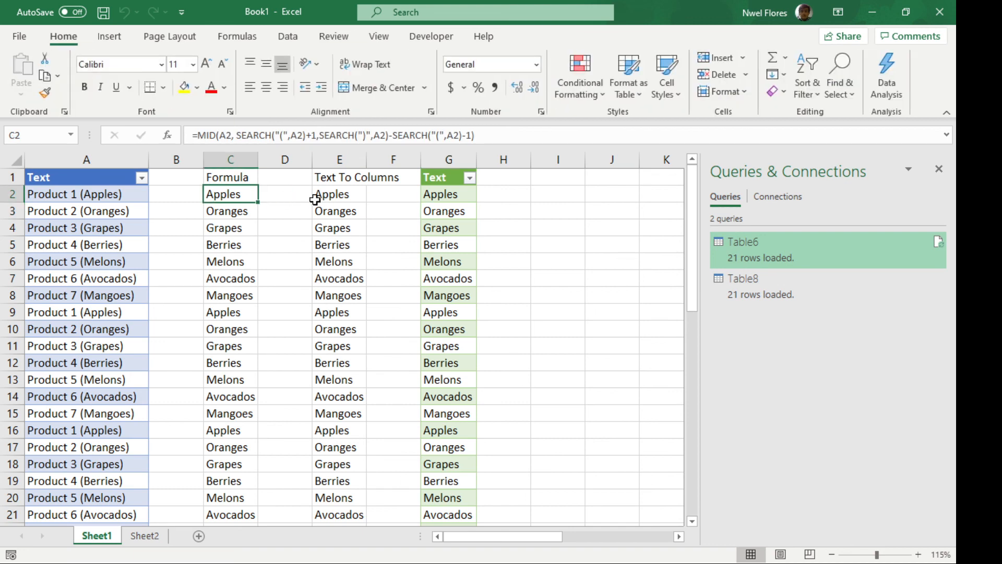
pyautogui.click(350, 195)
pyautogui.click(441, 197)
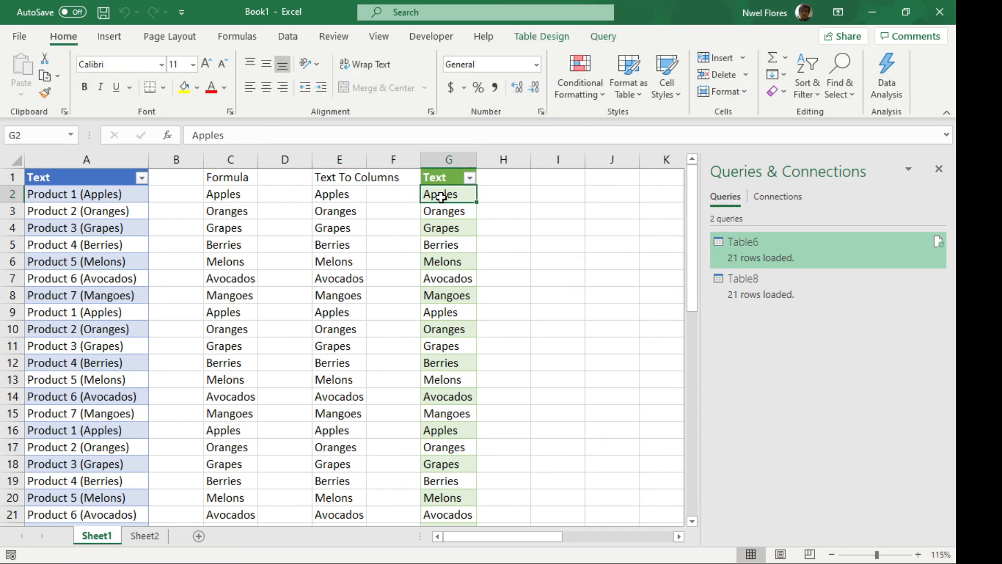